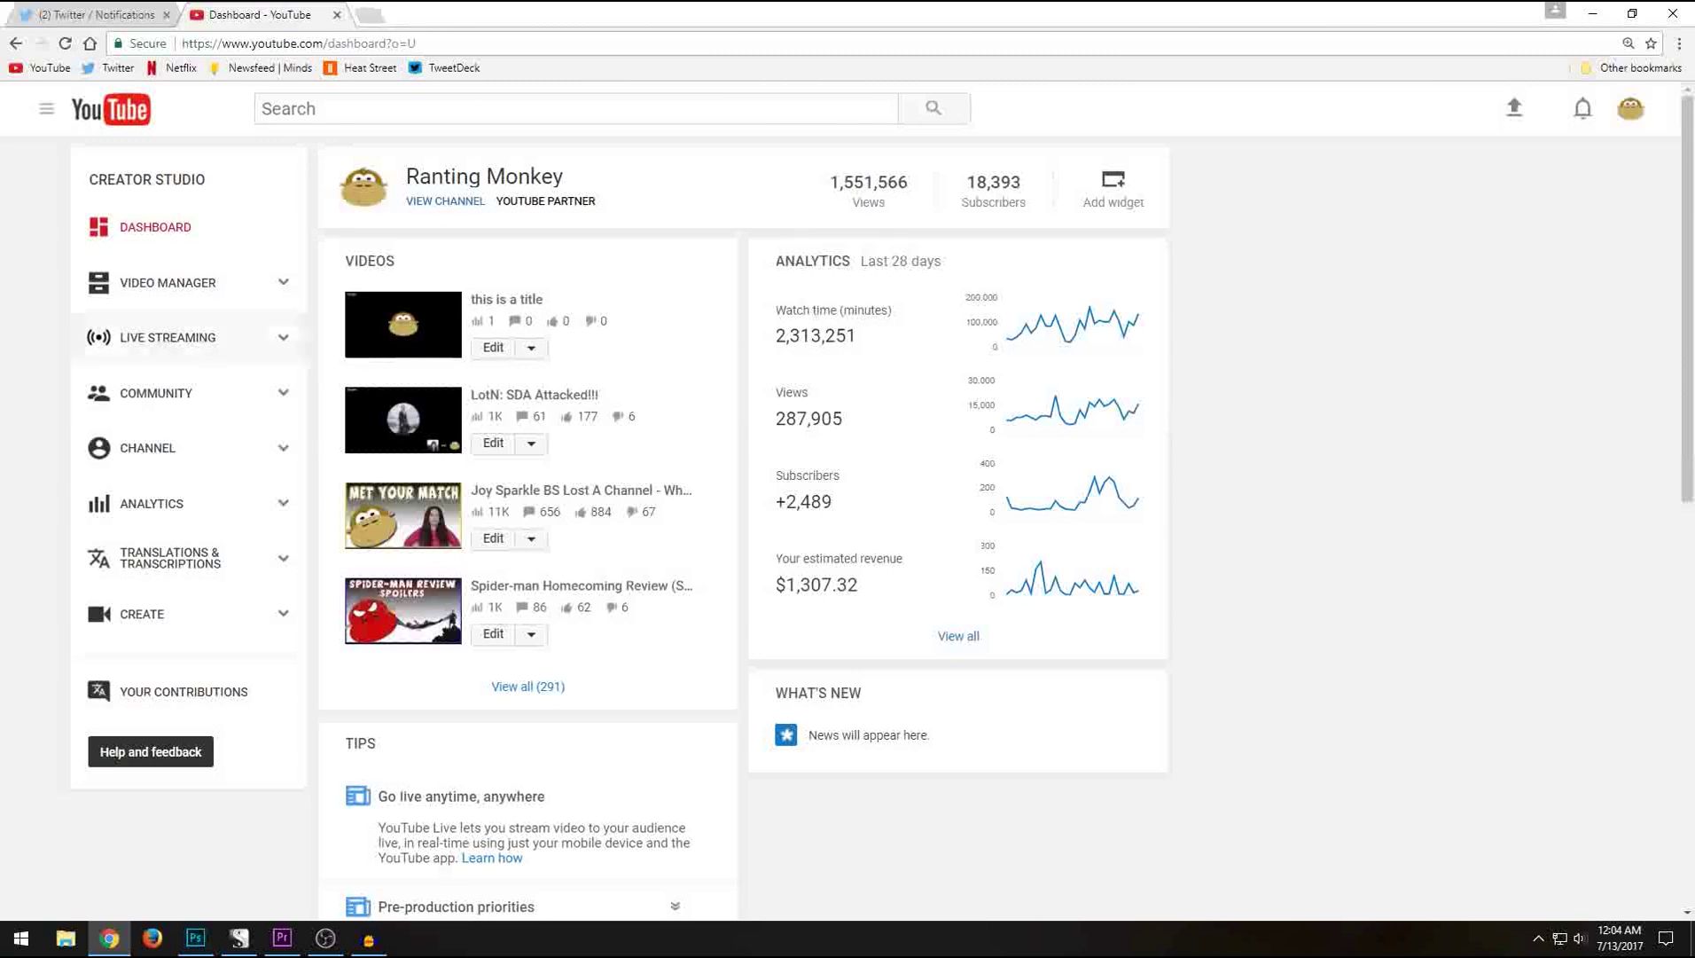
# Step: Go to Live Streaming Events and open a blank new live event form
pyautogui.click(212, 346)
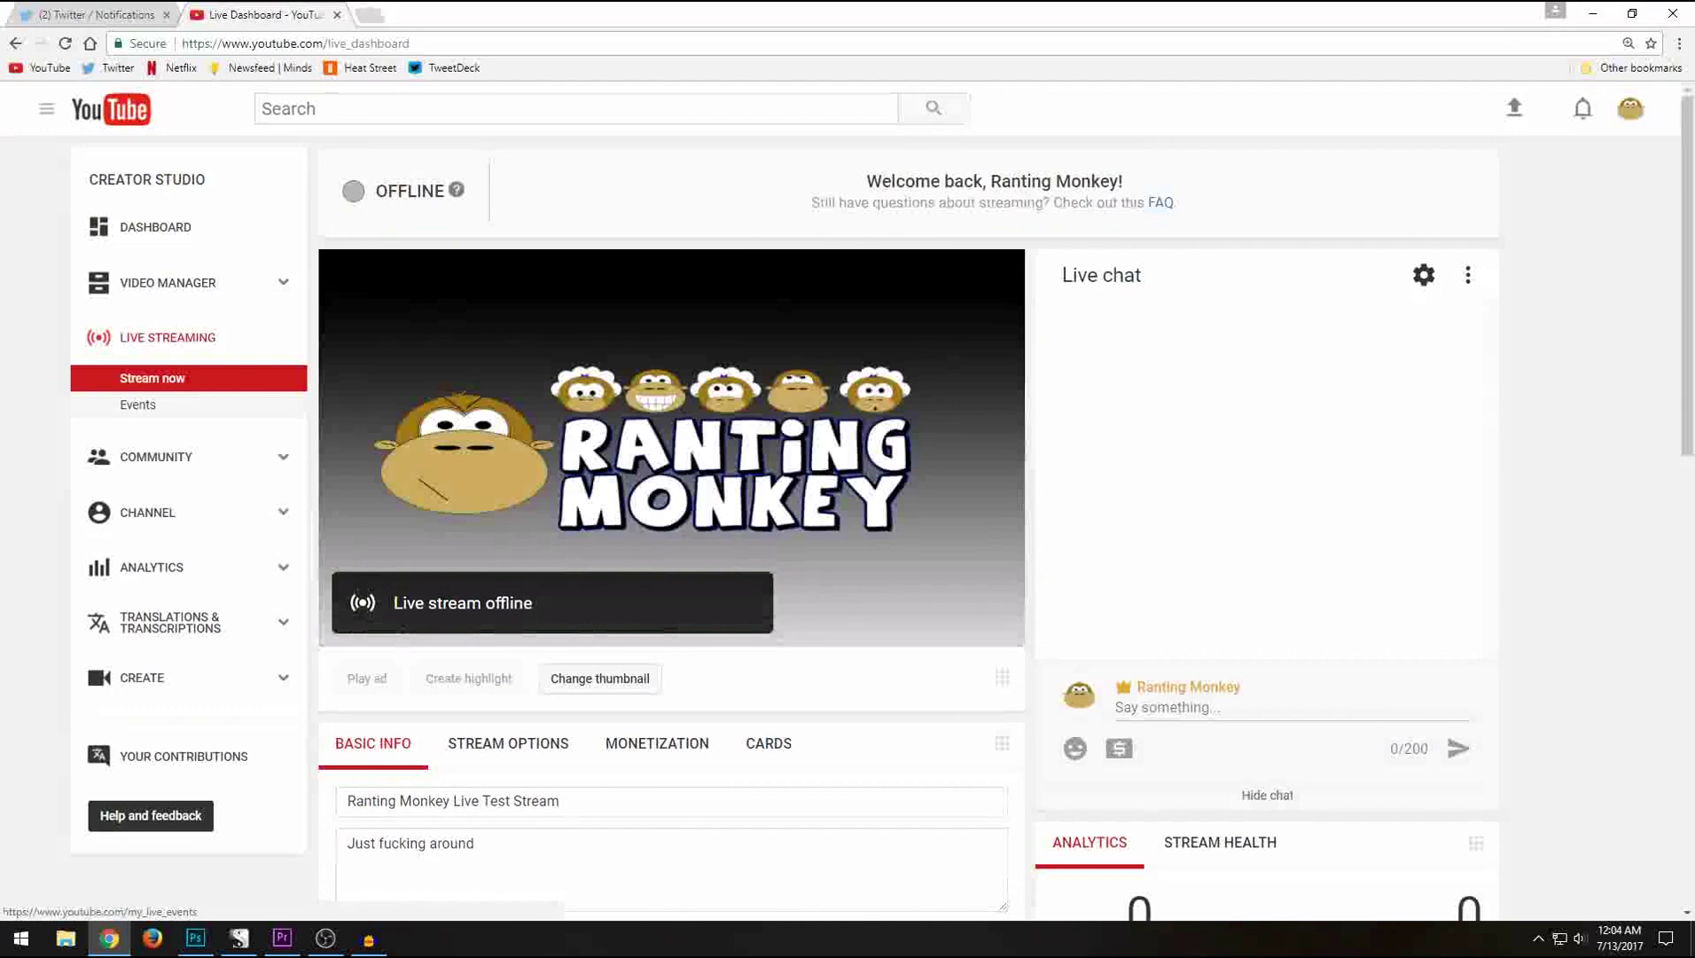
pyautogui.click(158, 408)
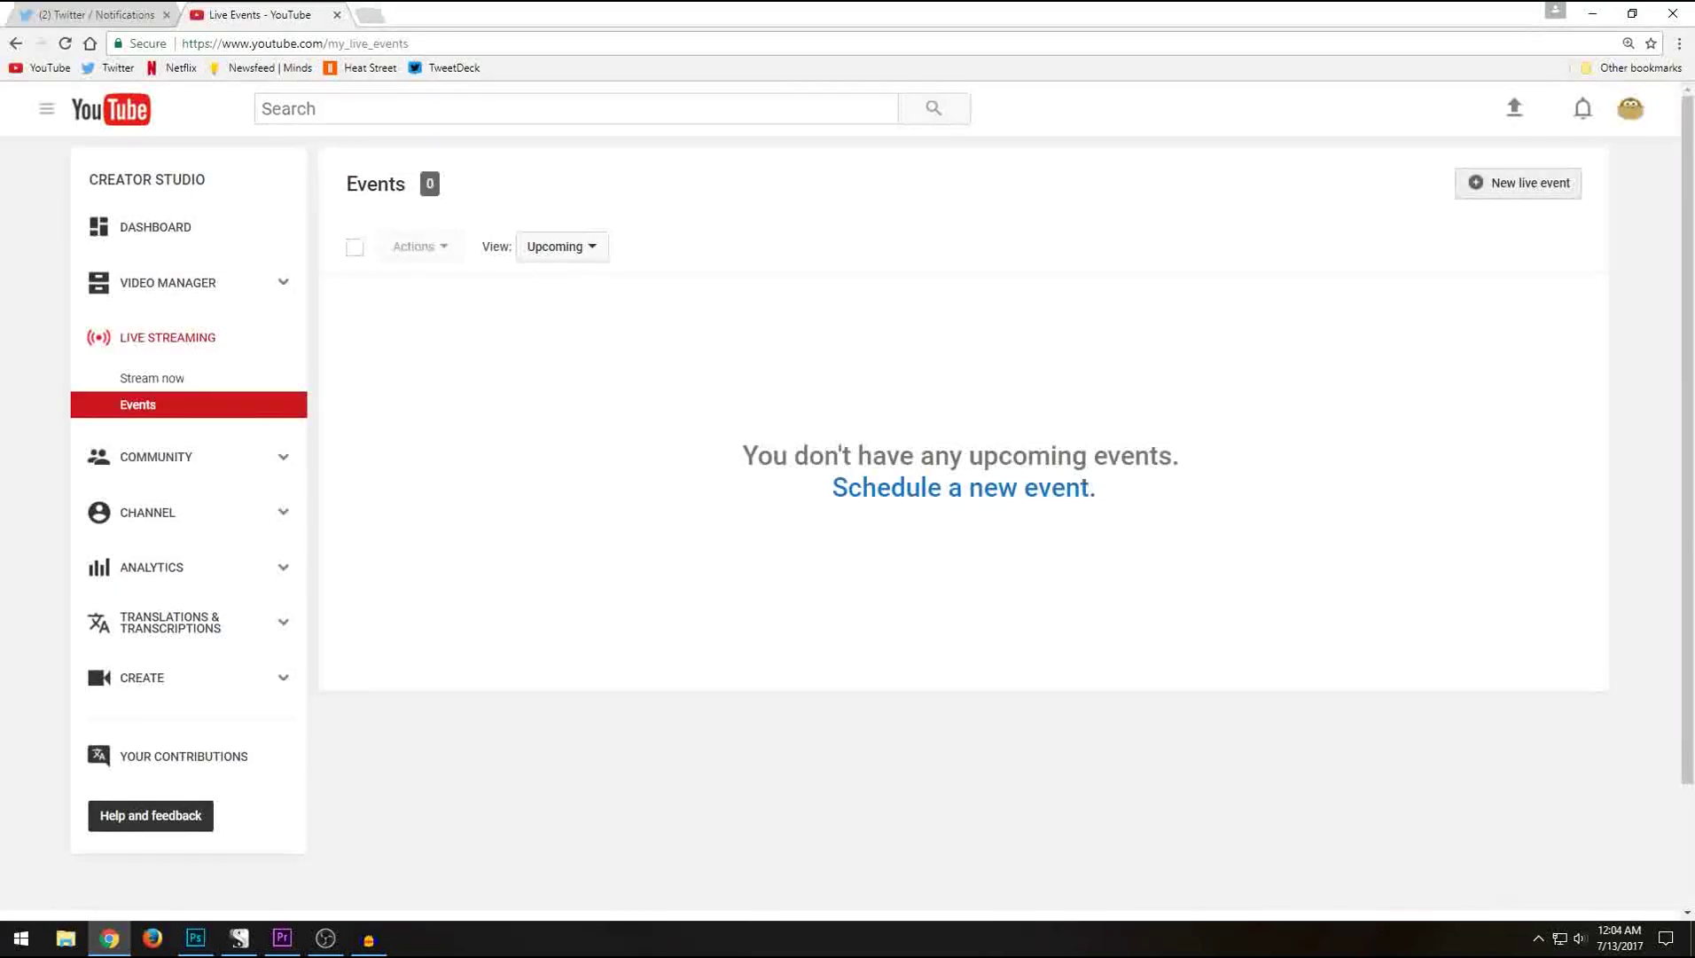
pyautogui.click(1498, 186)
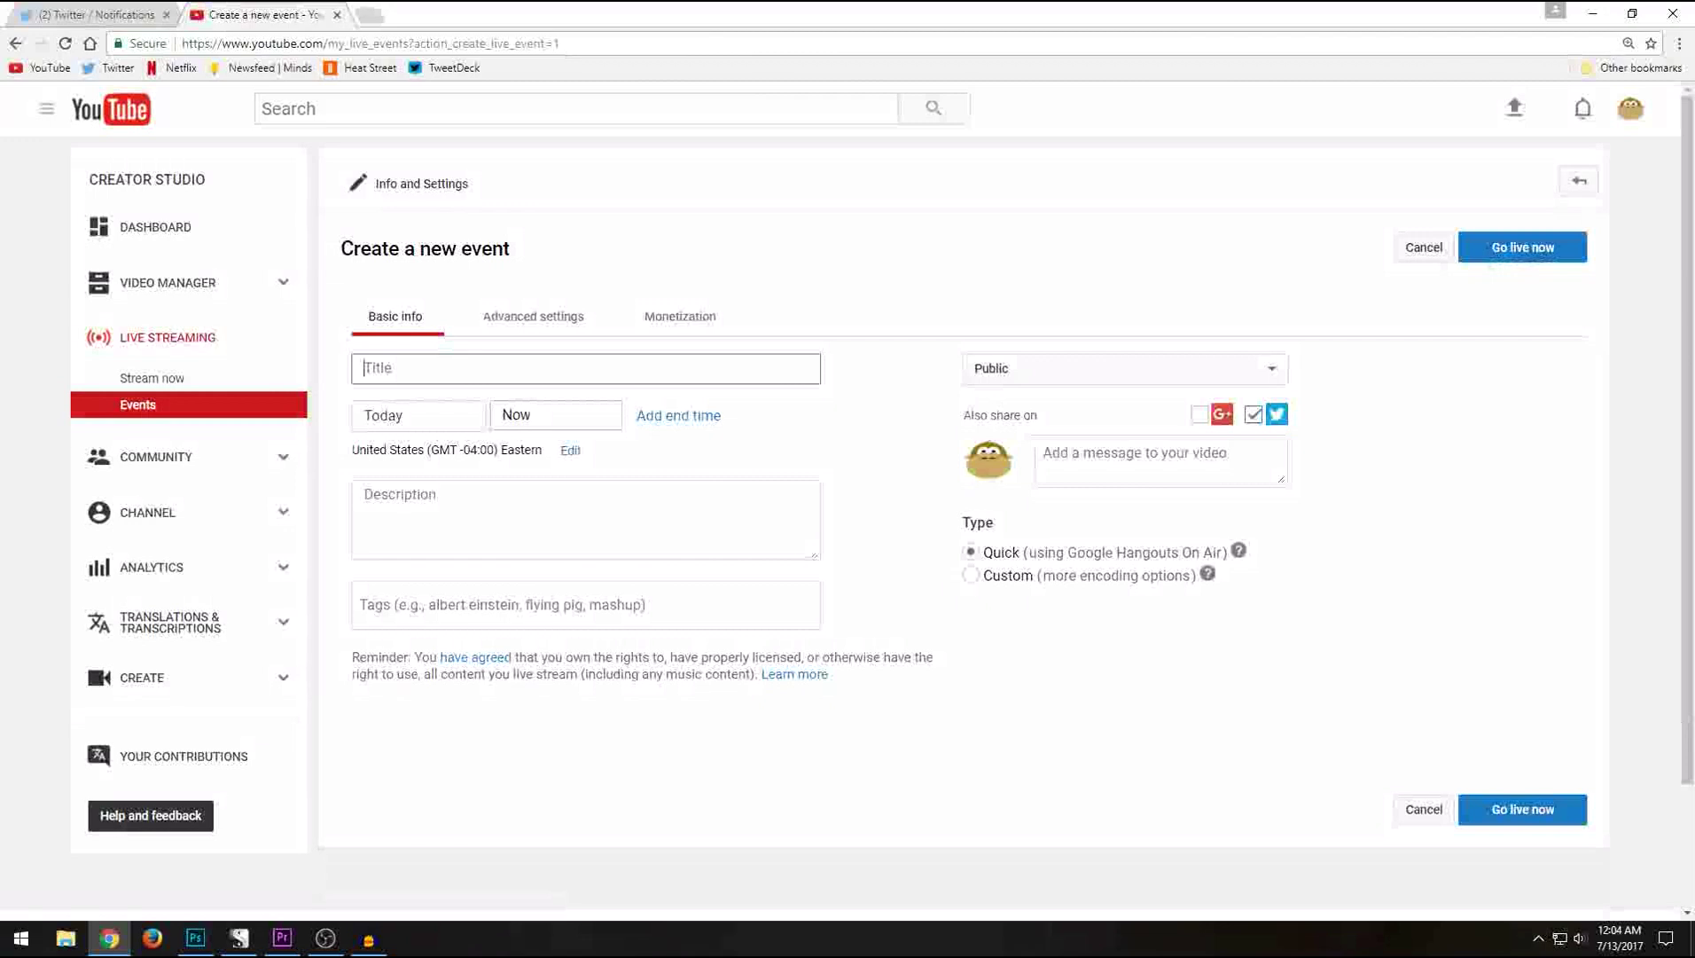
# Step: Title the event 'title' and set its start time to 1:00 AM today
pyautogui.write('title')
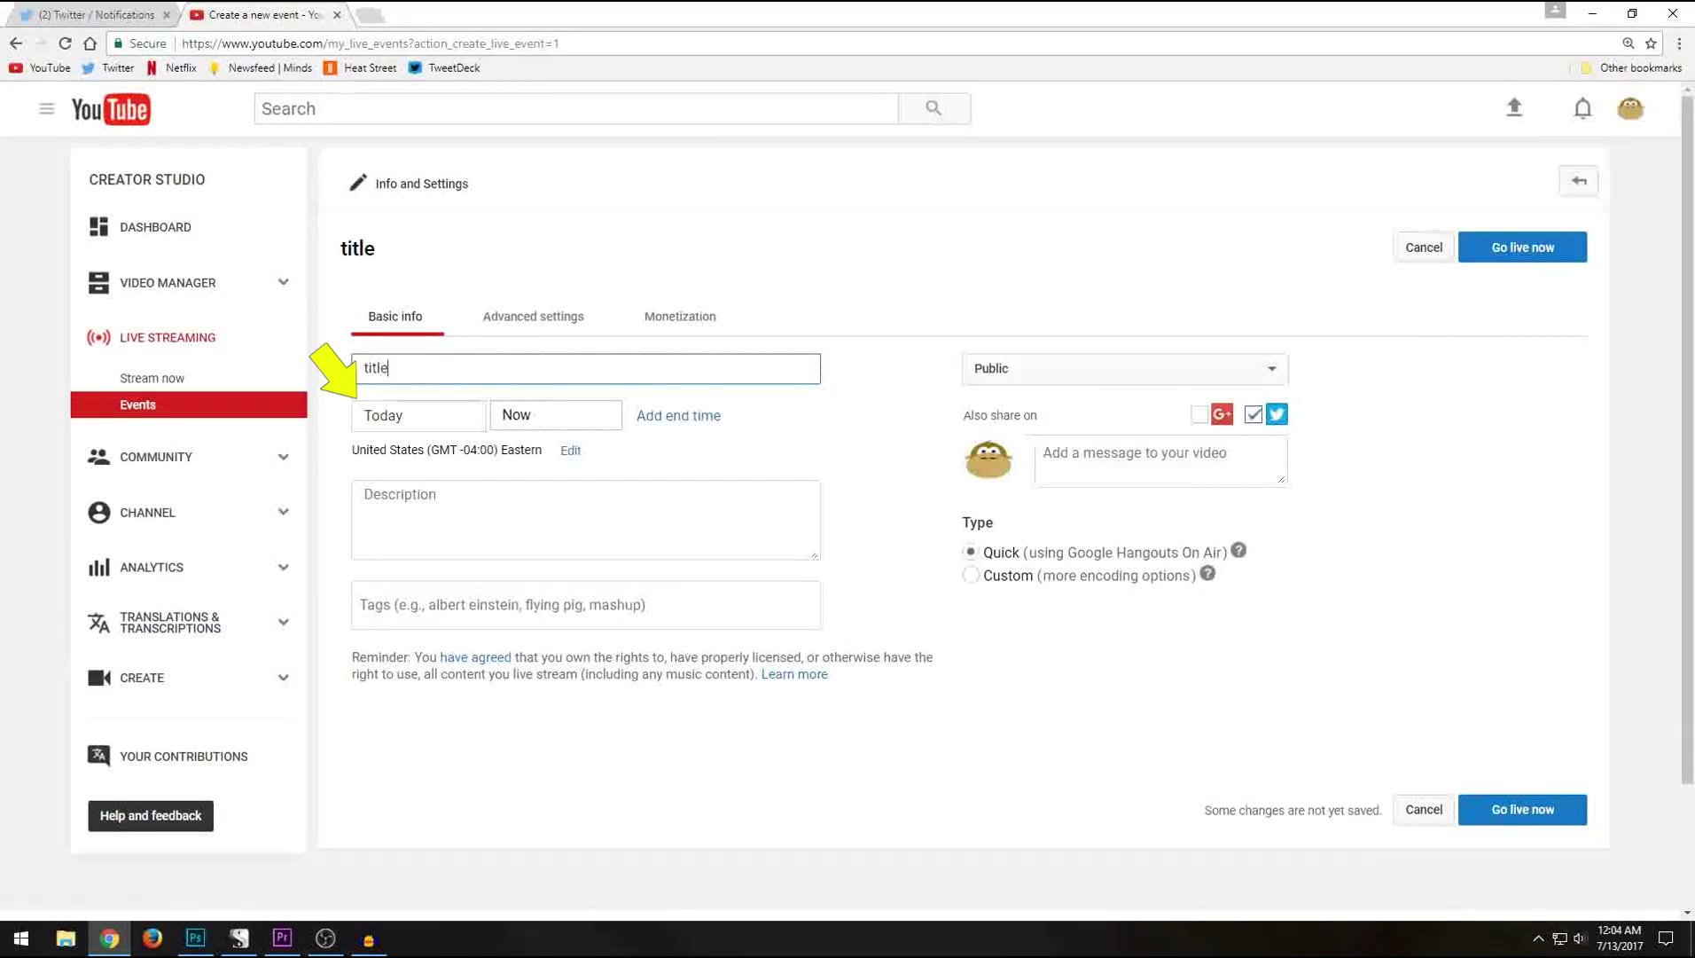
pyautogui.press('Tab')
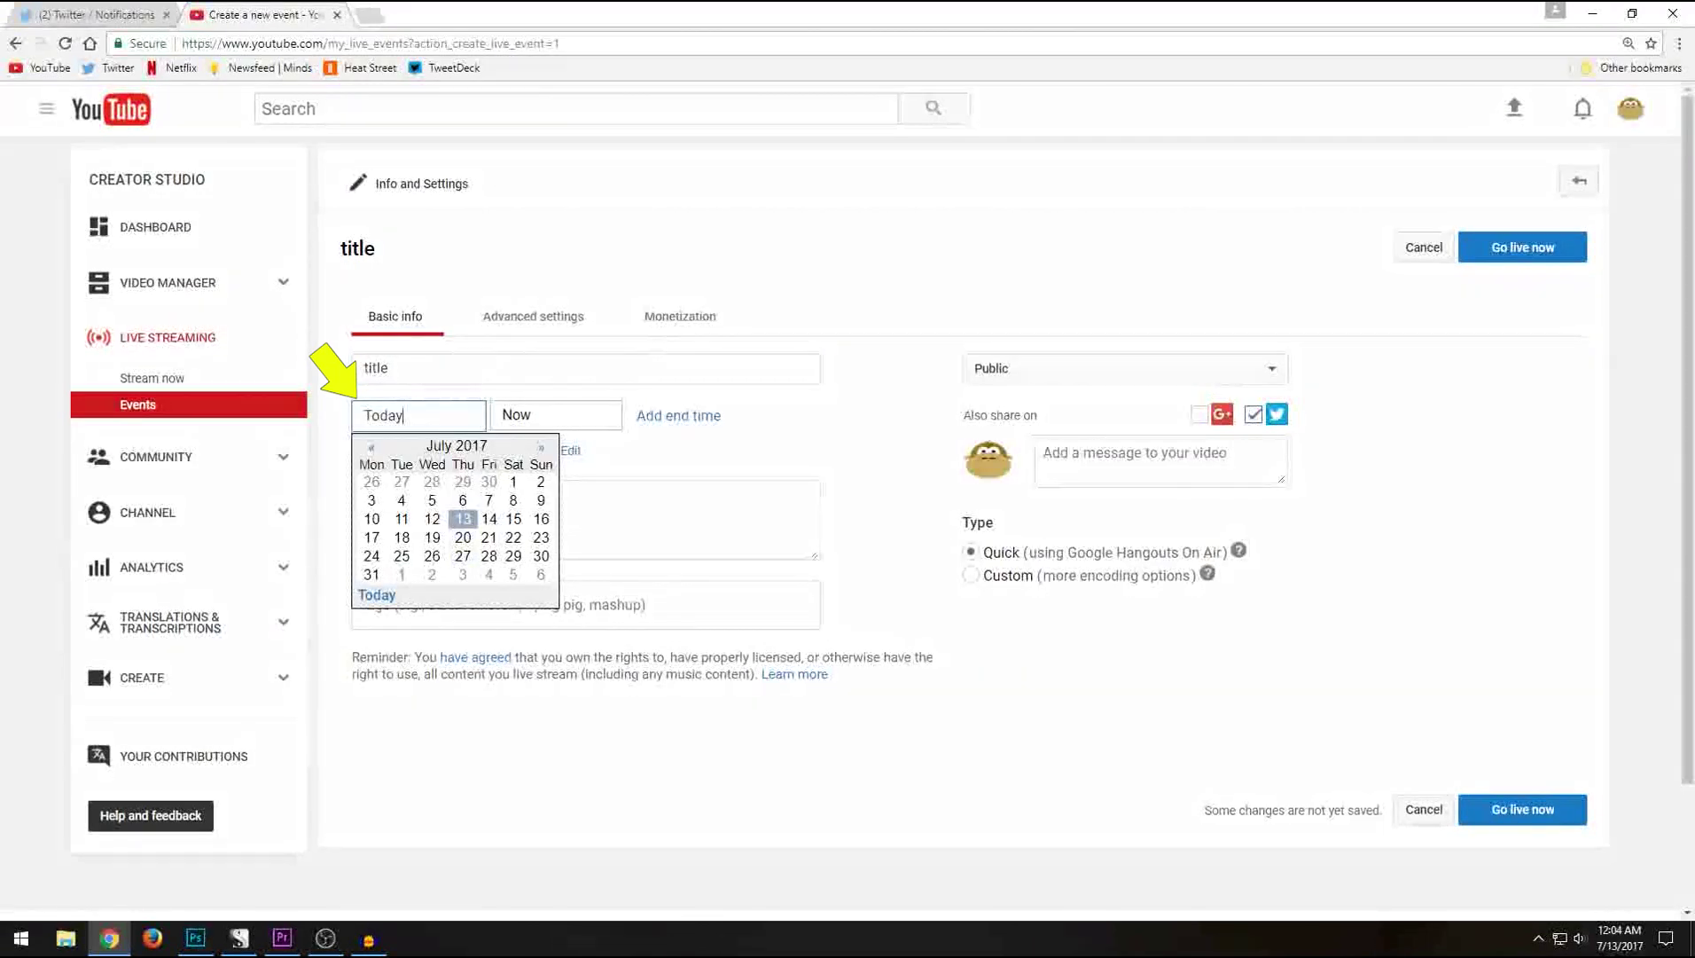
pyautogui.press('Tab')
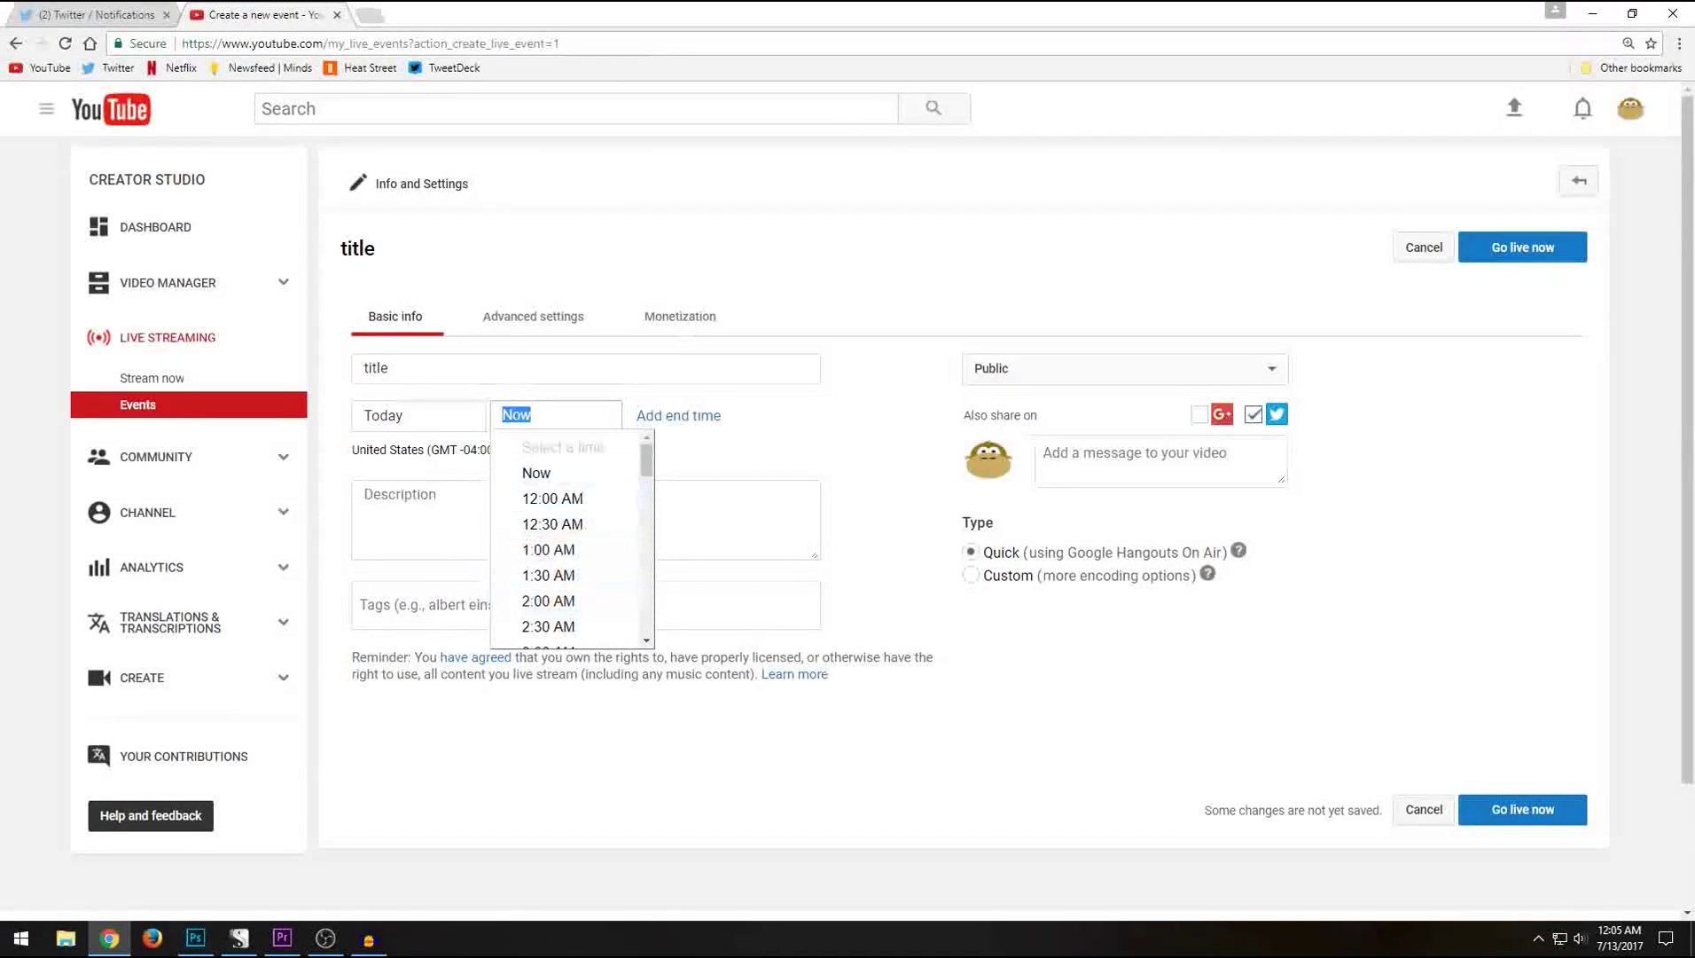
pyautogui.press('Down')
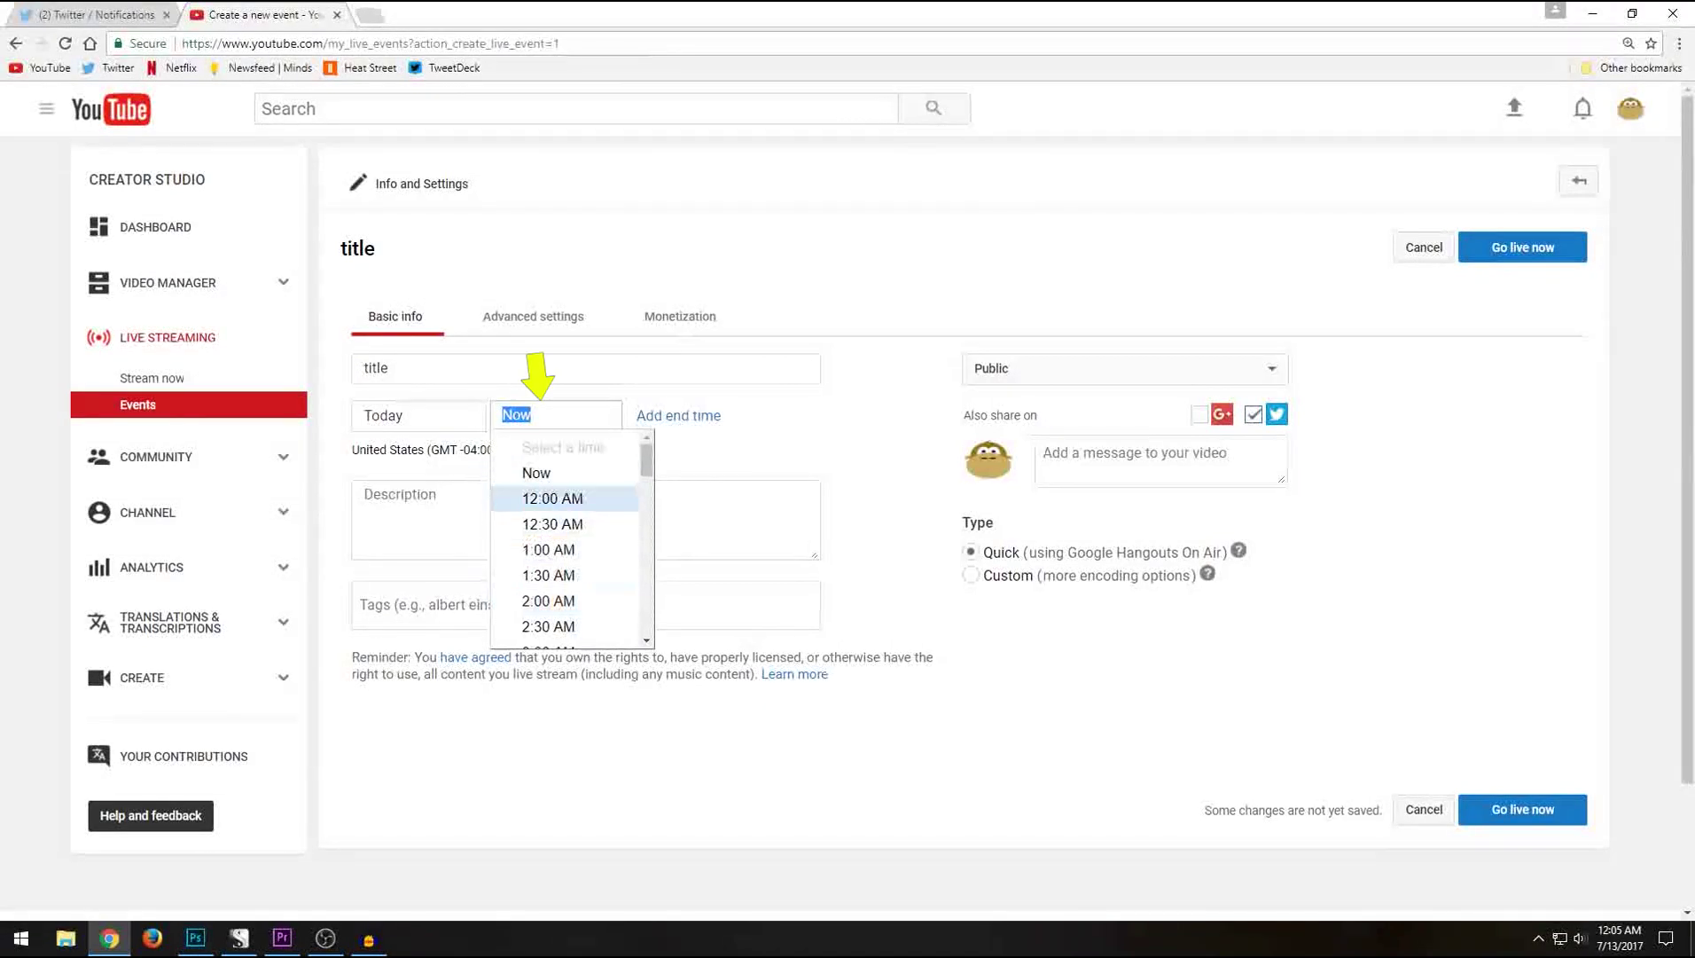
pyautogui.press('Down')
pyautogui.press('Down')
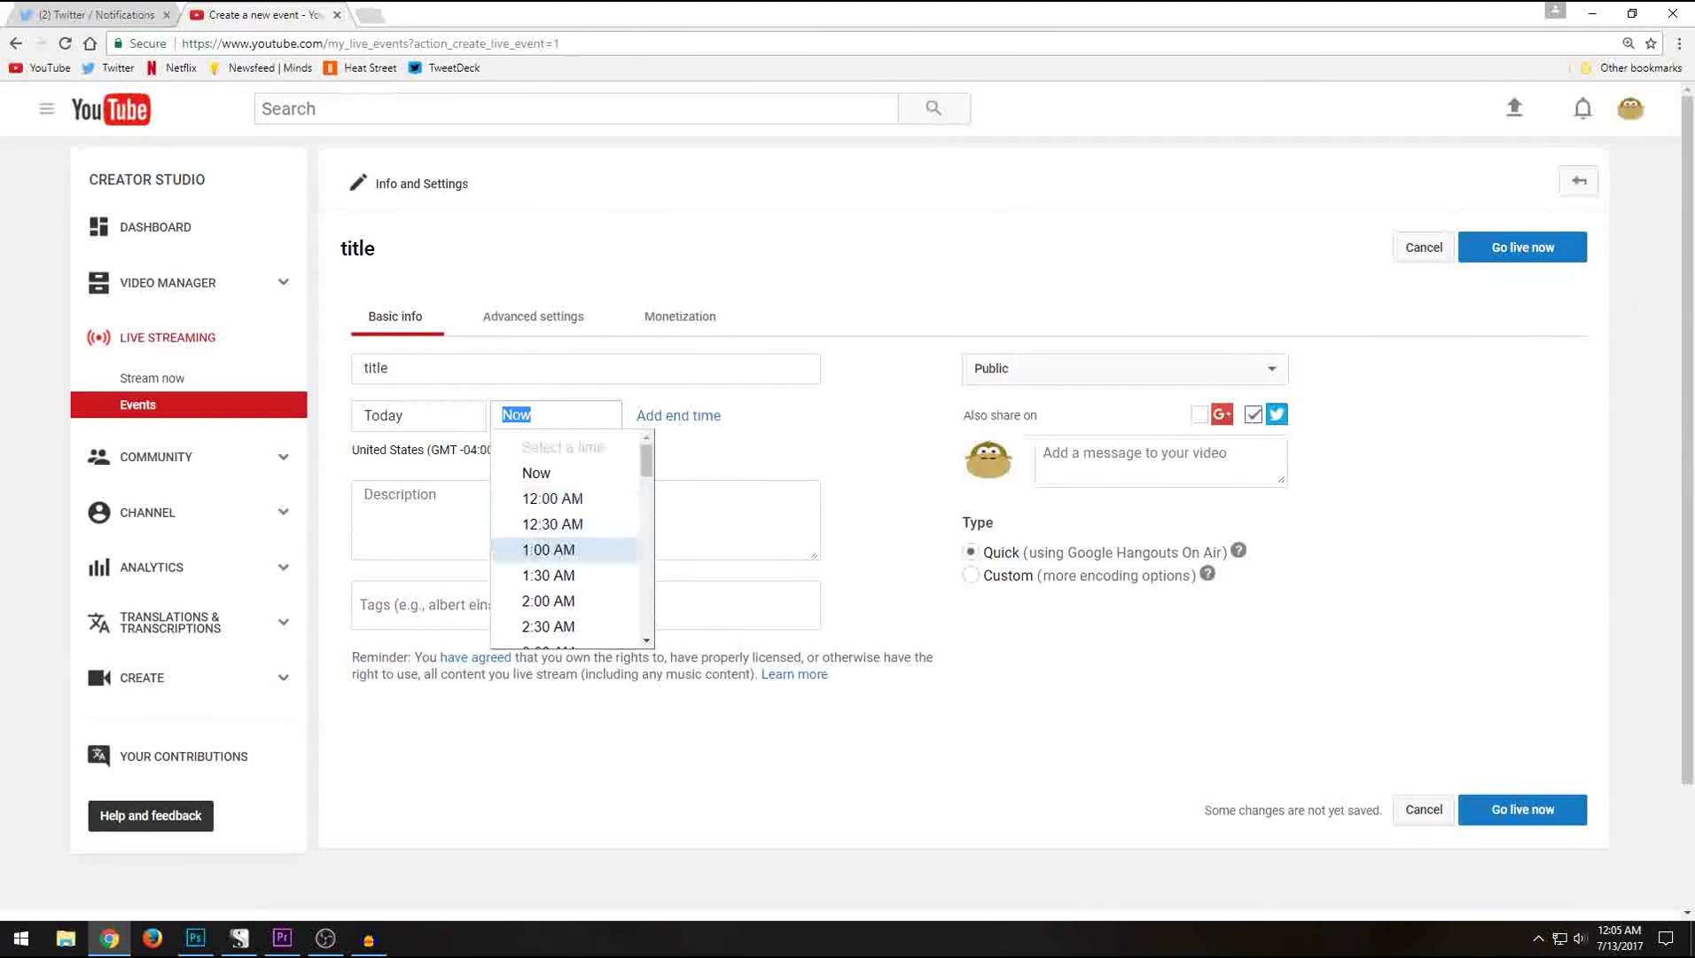
pyautogui.press('Return')
# Step: Enter the description 'gfghc' and the tag 'fgfg'
pyautogui.click(532, 519)
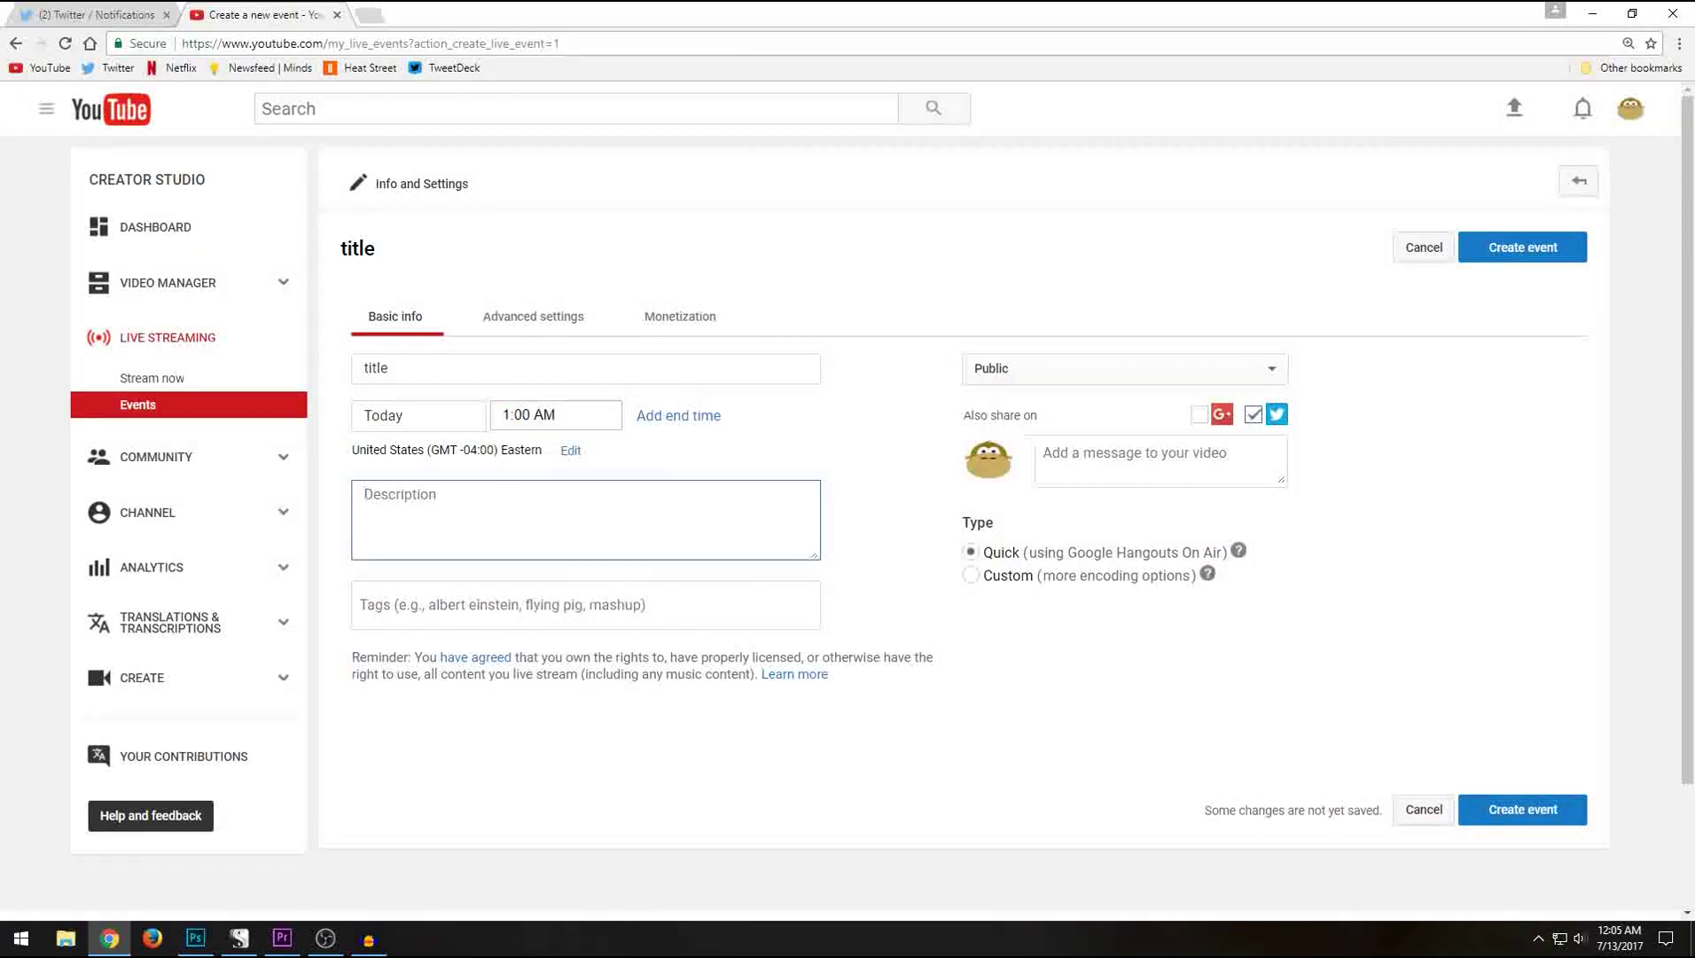
pyautogui.write('gfghc')
pyautogui.press('Tab')
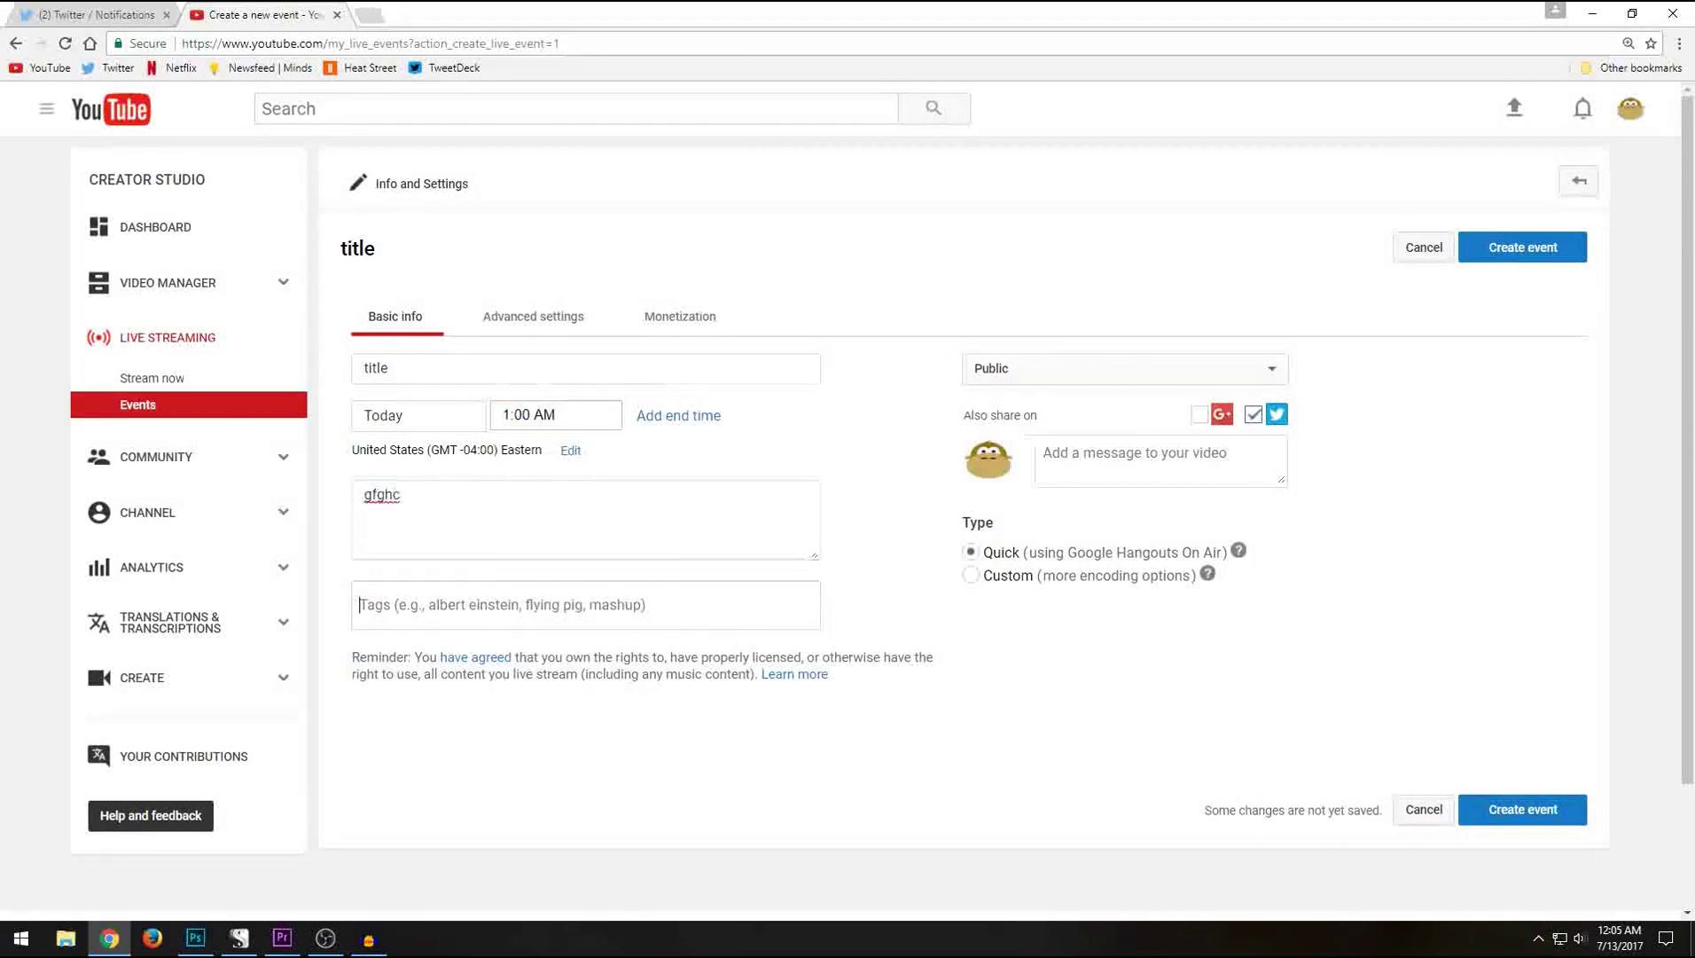
pyautogui.write('fgfg')
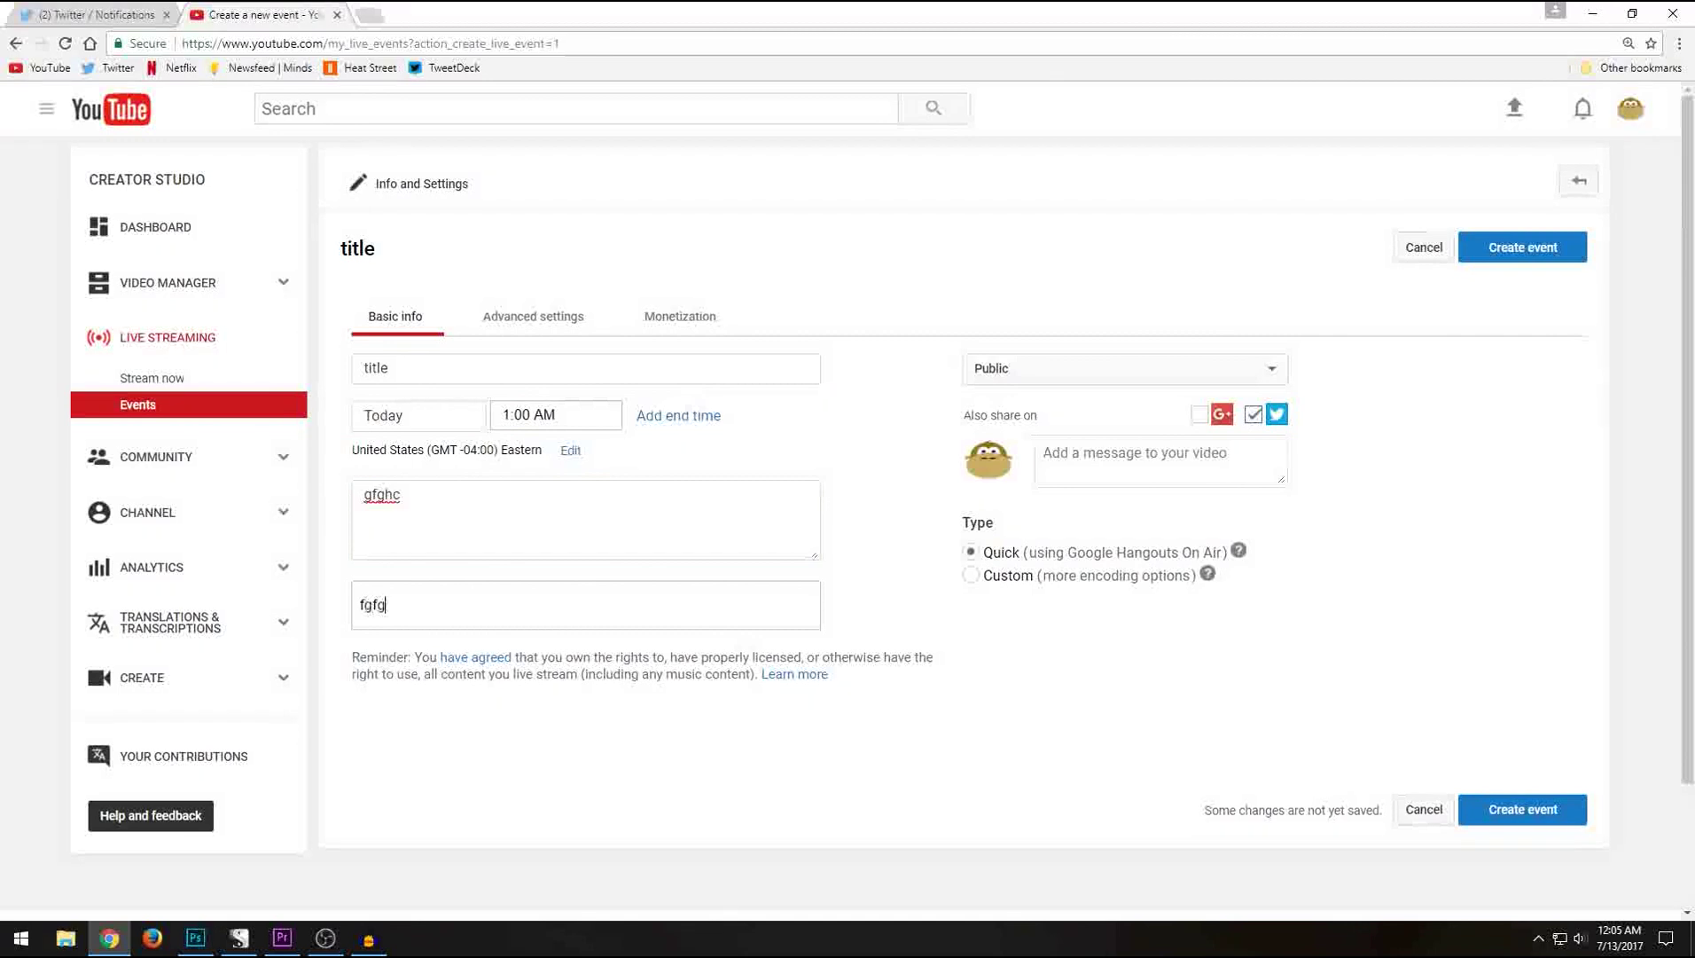
pyautogui.press('Tab')
# Step: Confirm the 'fgfg' tag, set privacy to Private, and create the Quick event
pyautogui.press('Return')
pyautogui.press('Tab')
pyautogui.press('space')
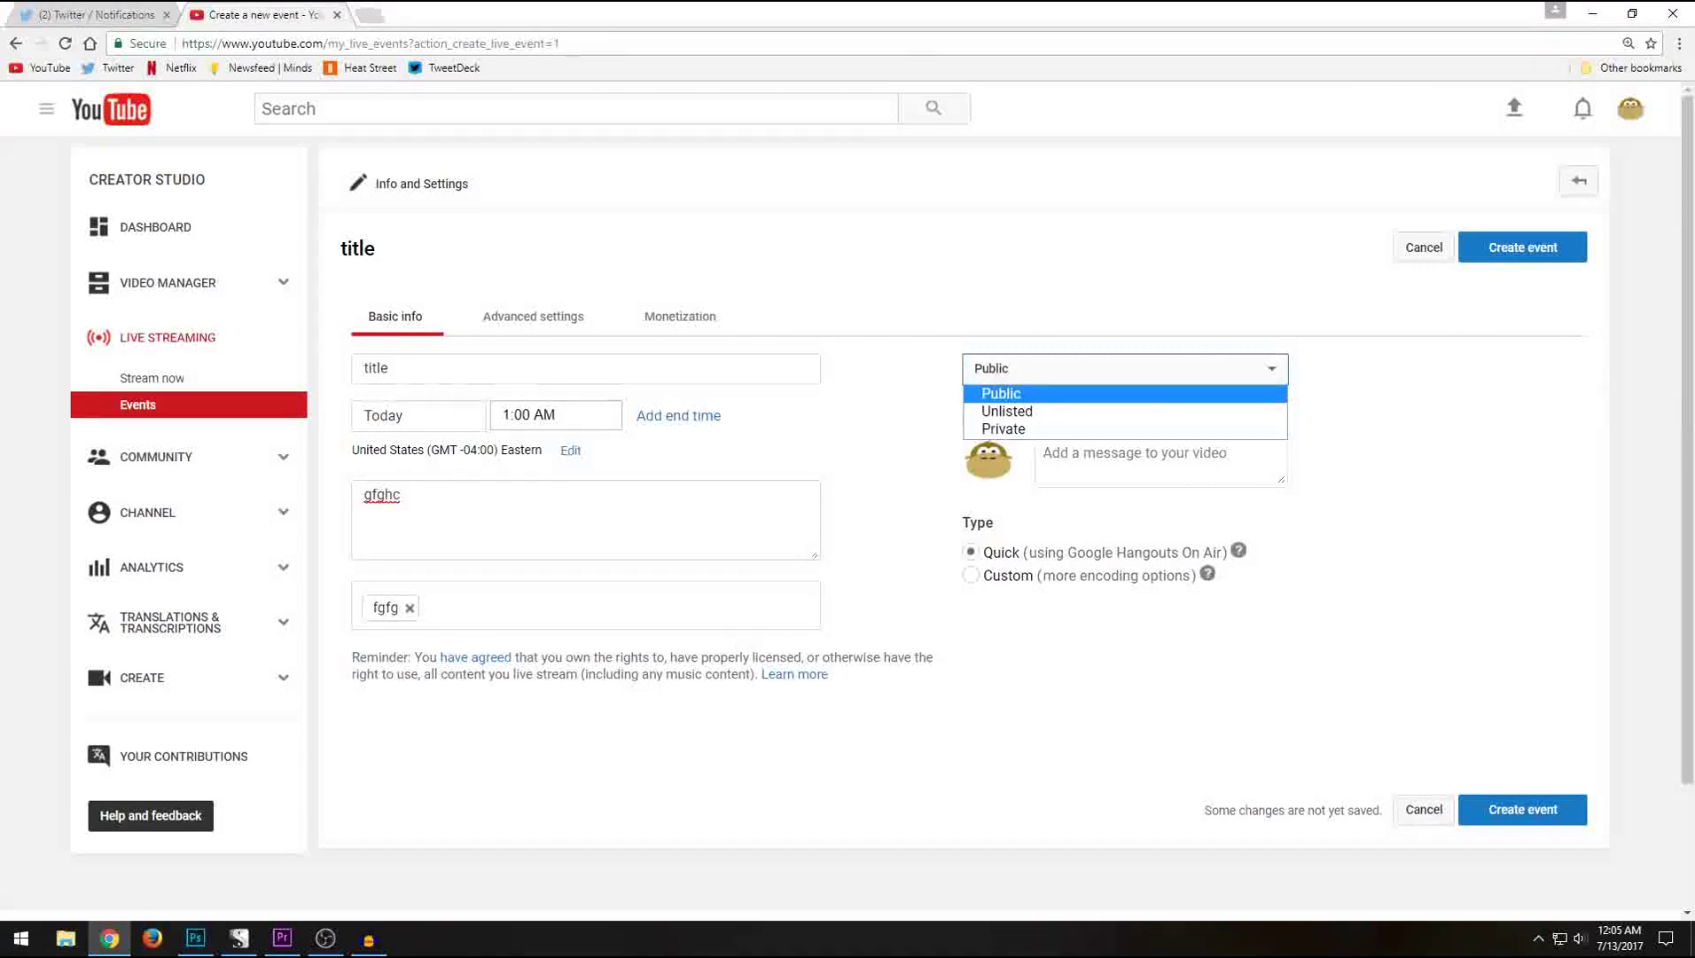
pyautogui.press('Down')
pyautogui.press('Down')
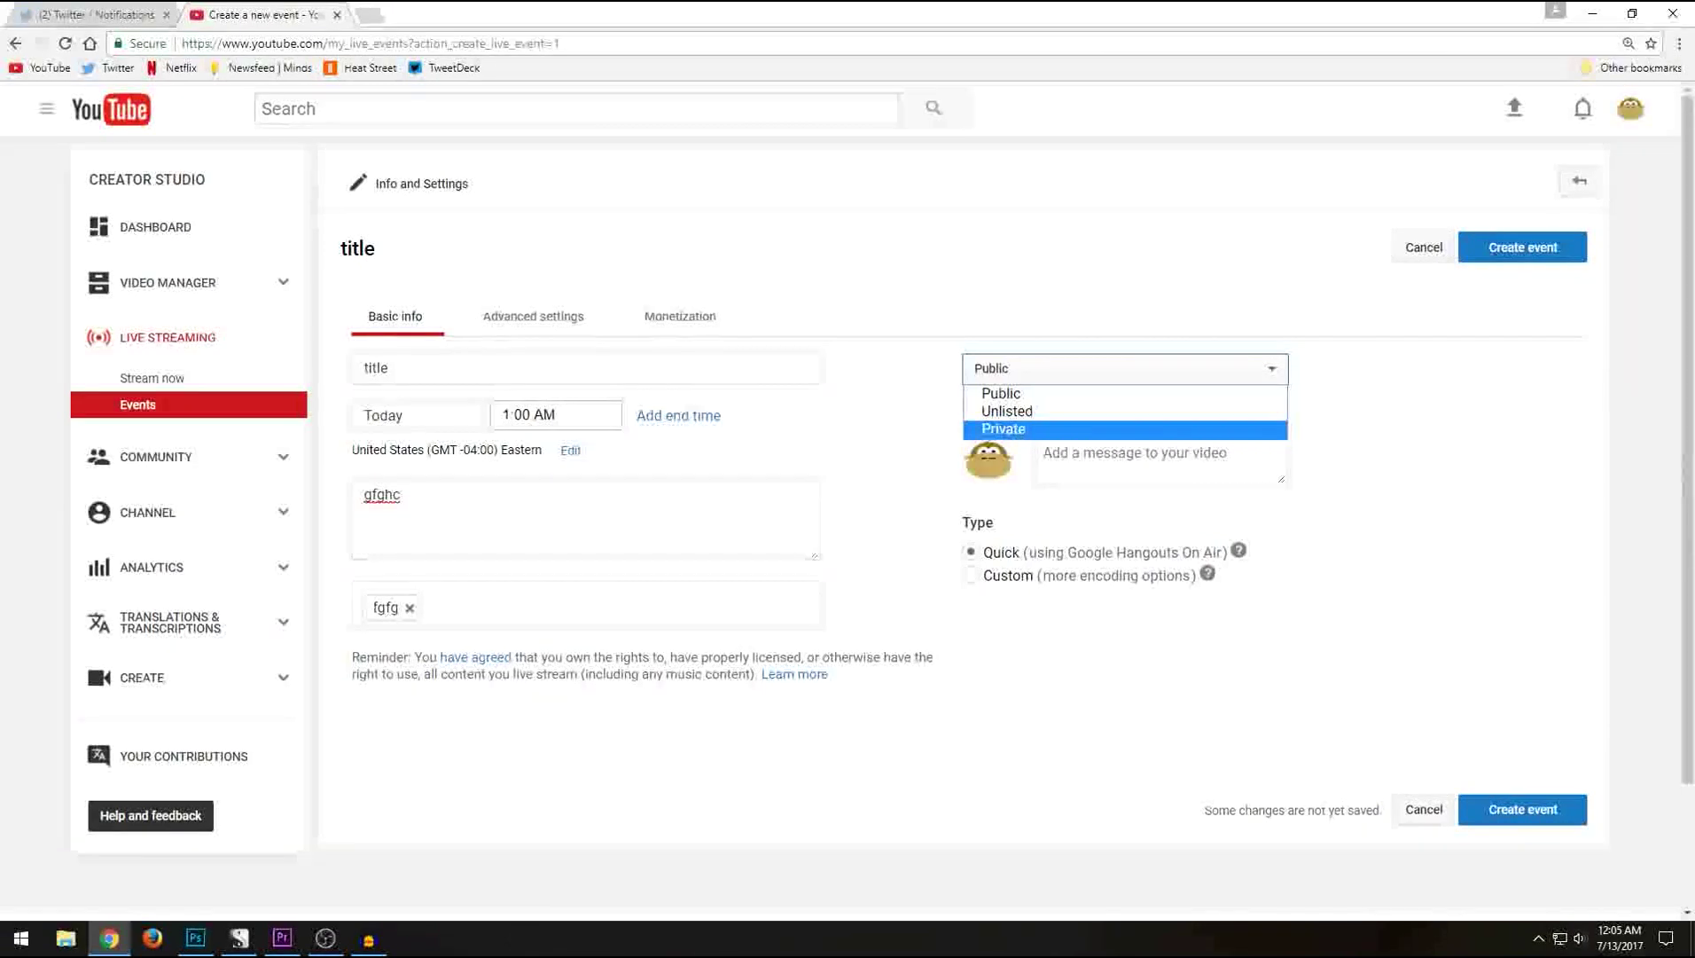
pyautogui.press('Return')
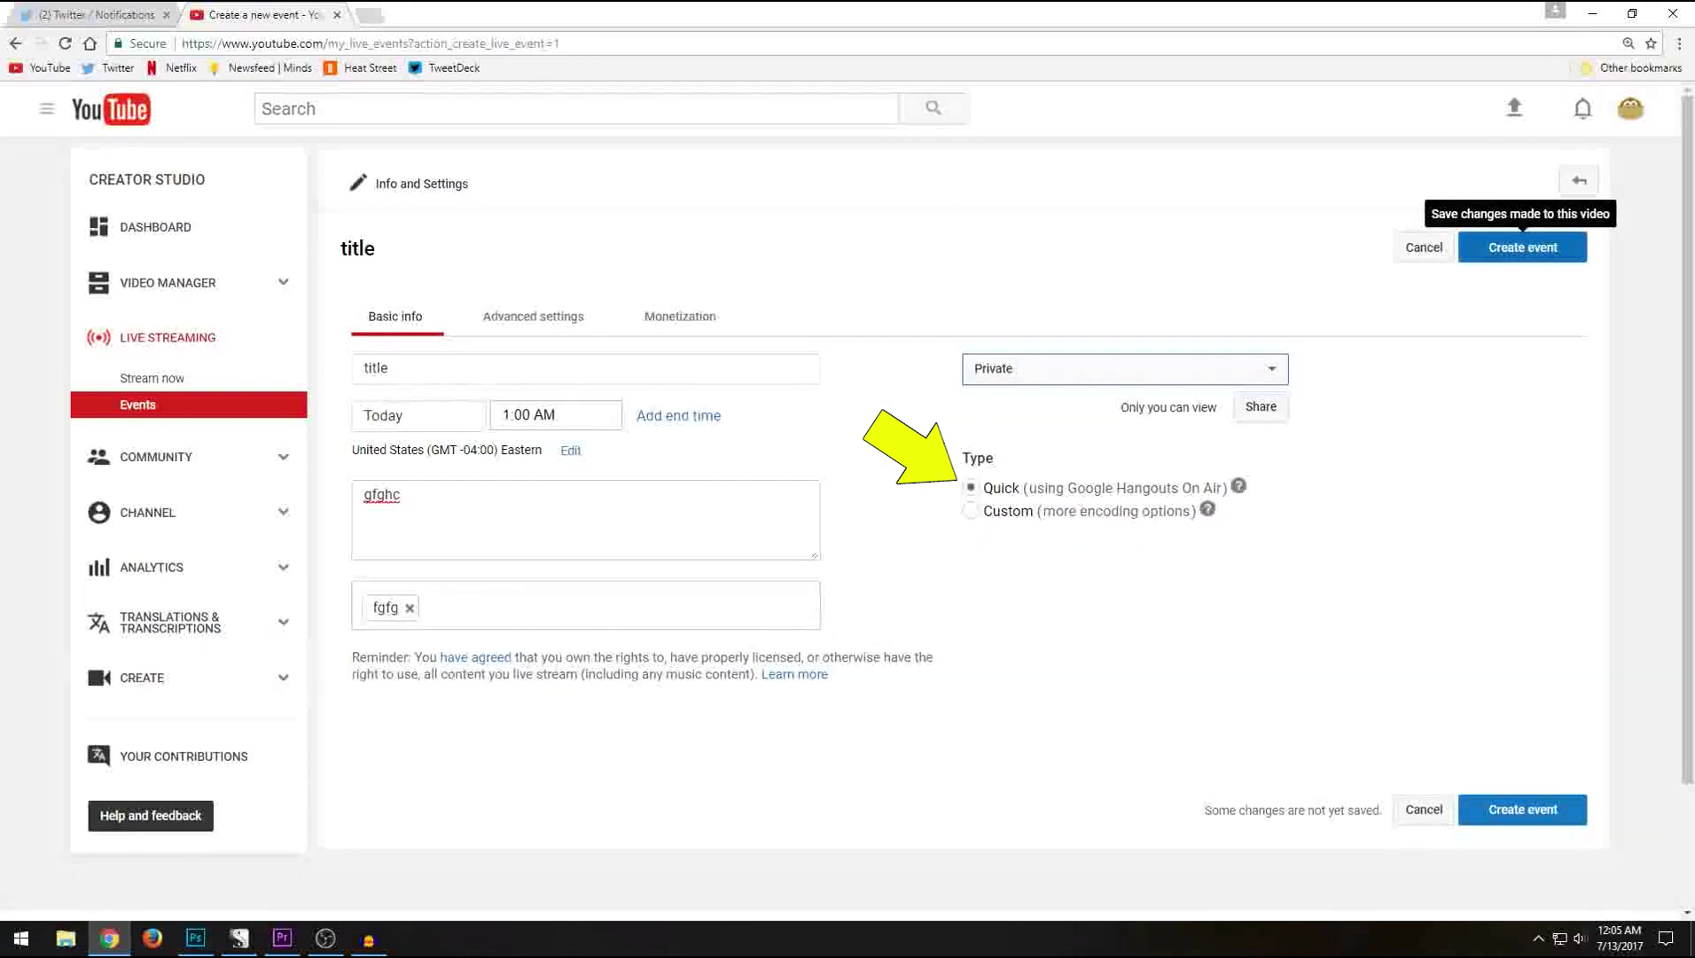
pyautogui.click(1522, 248)
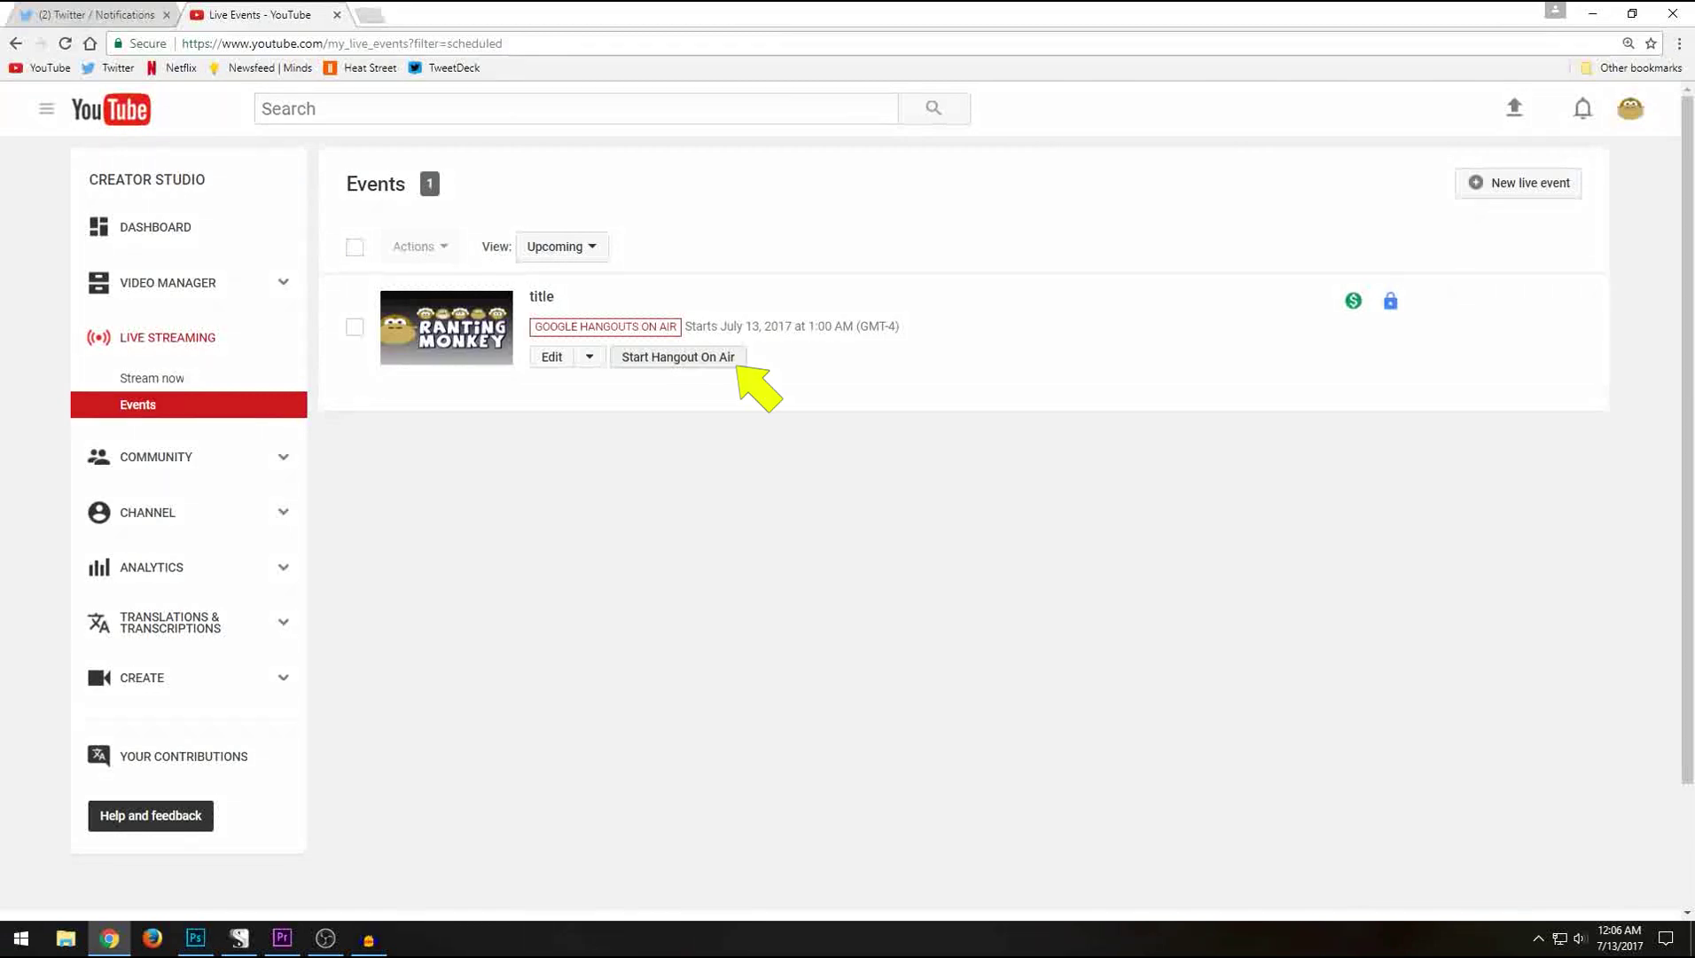
# Step: Start the Hangout On Air for the 'title' event
pyautogui.click(735, 362)
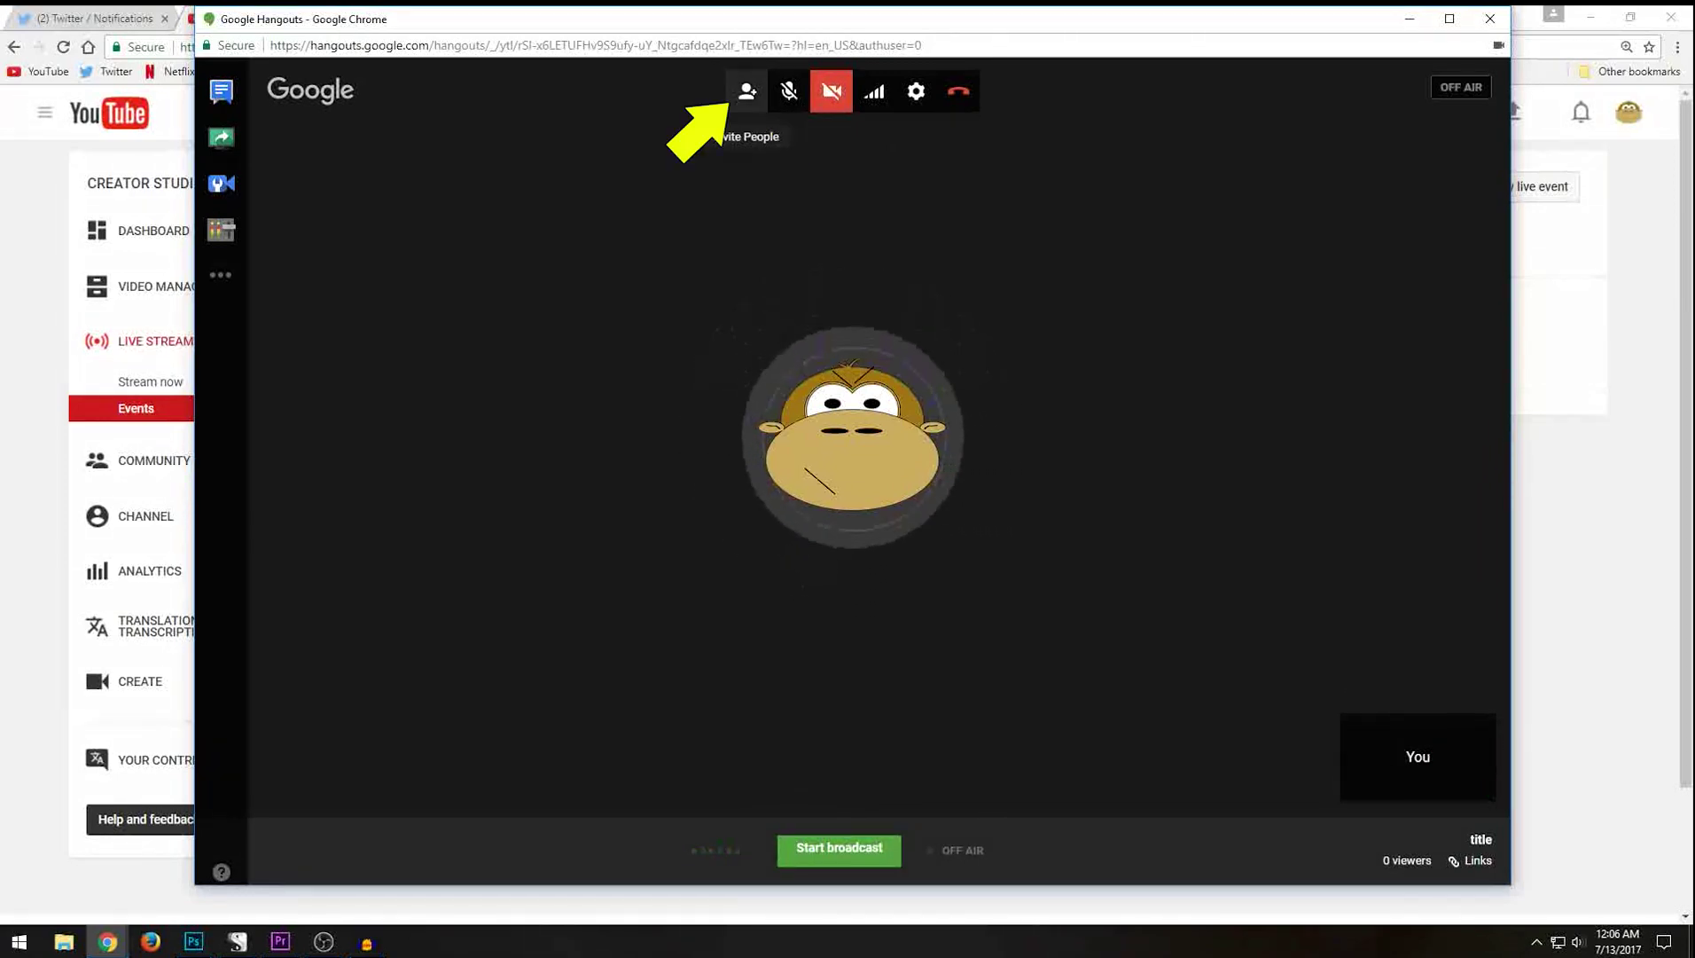
# Step: Select and copy the Hangout's permanent share link from the invite box, then start broadcasting
pyautogui.click(729, 101)
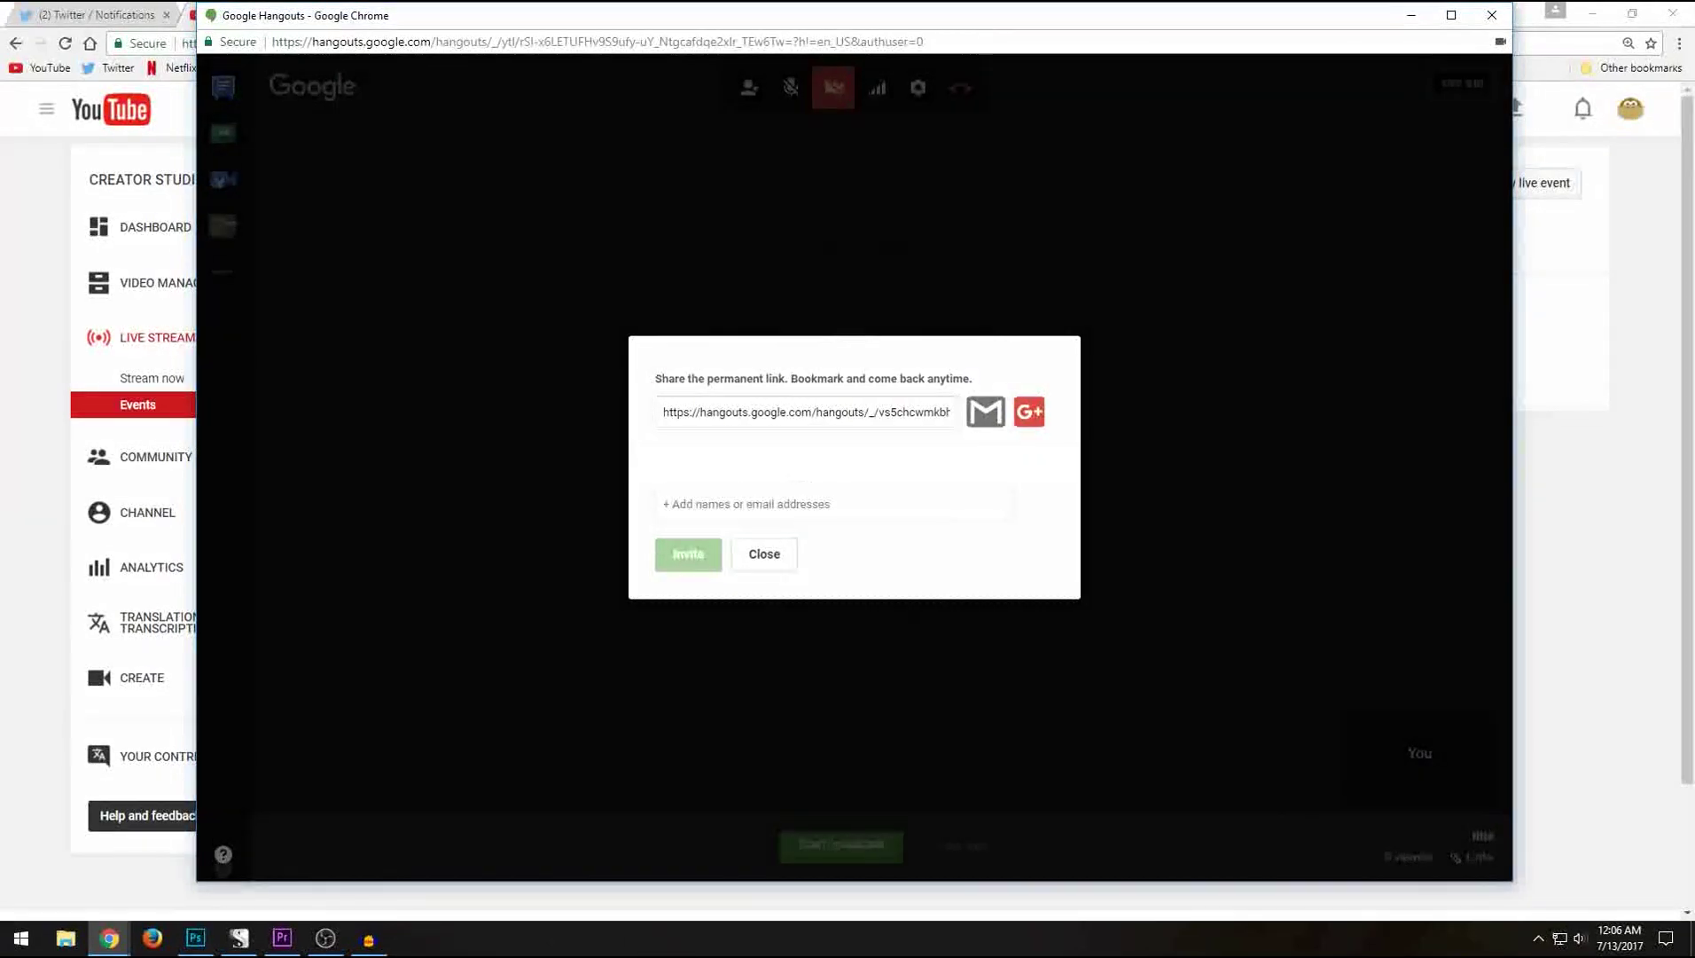
pyautogui.click(701, 411)
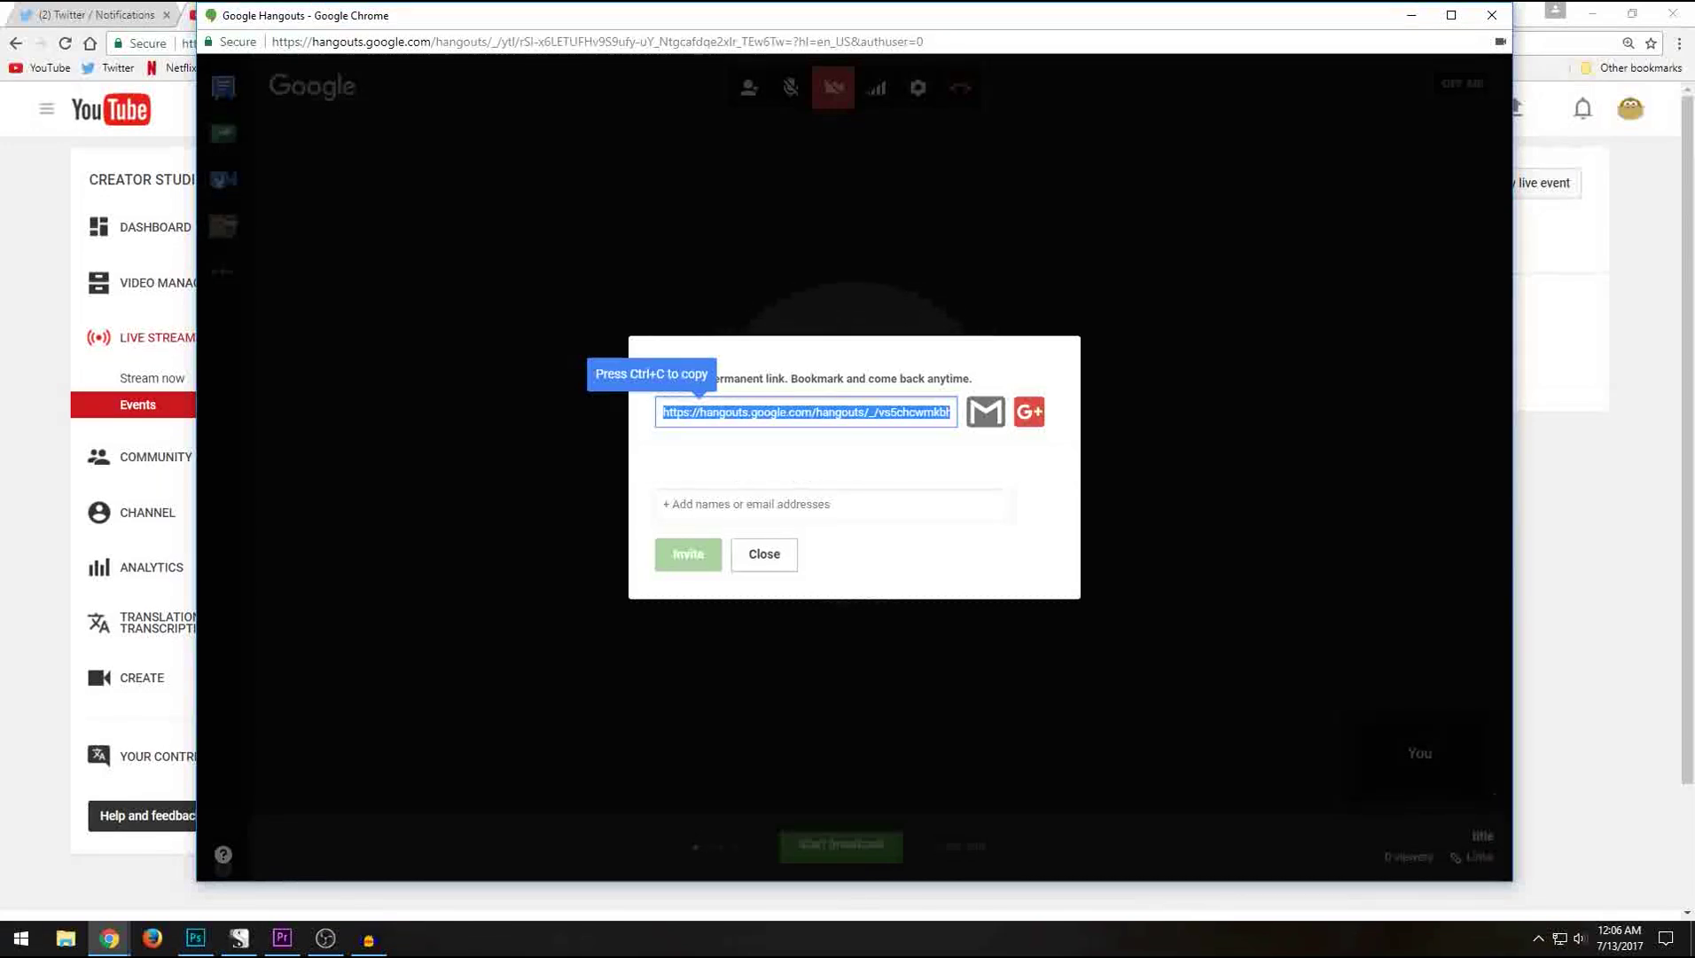
pyautogui.hotkey('ctrl', 'c')
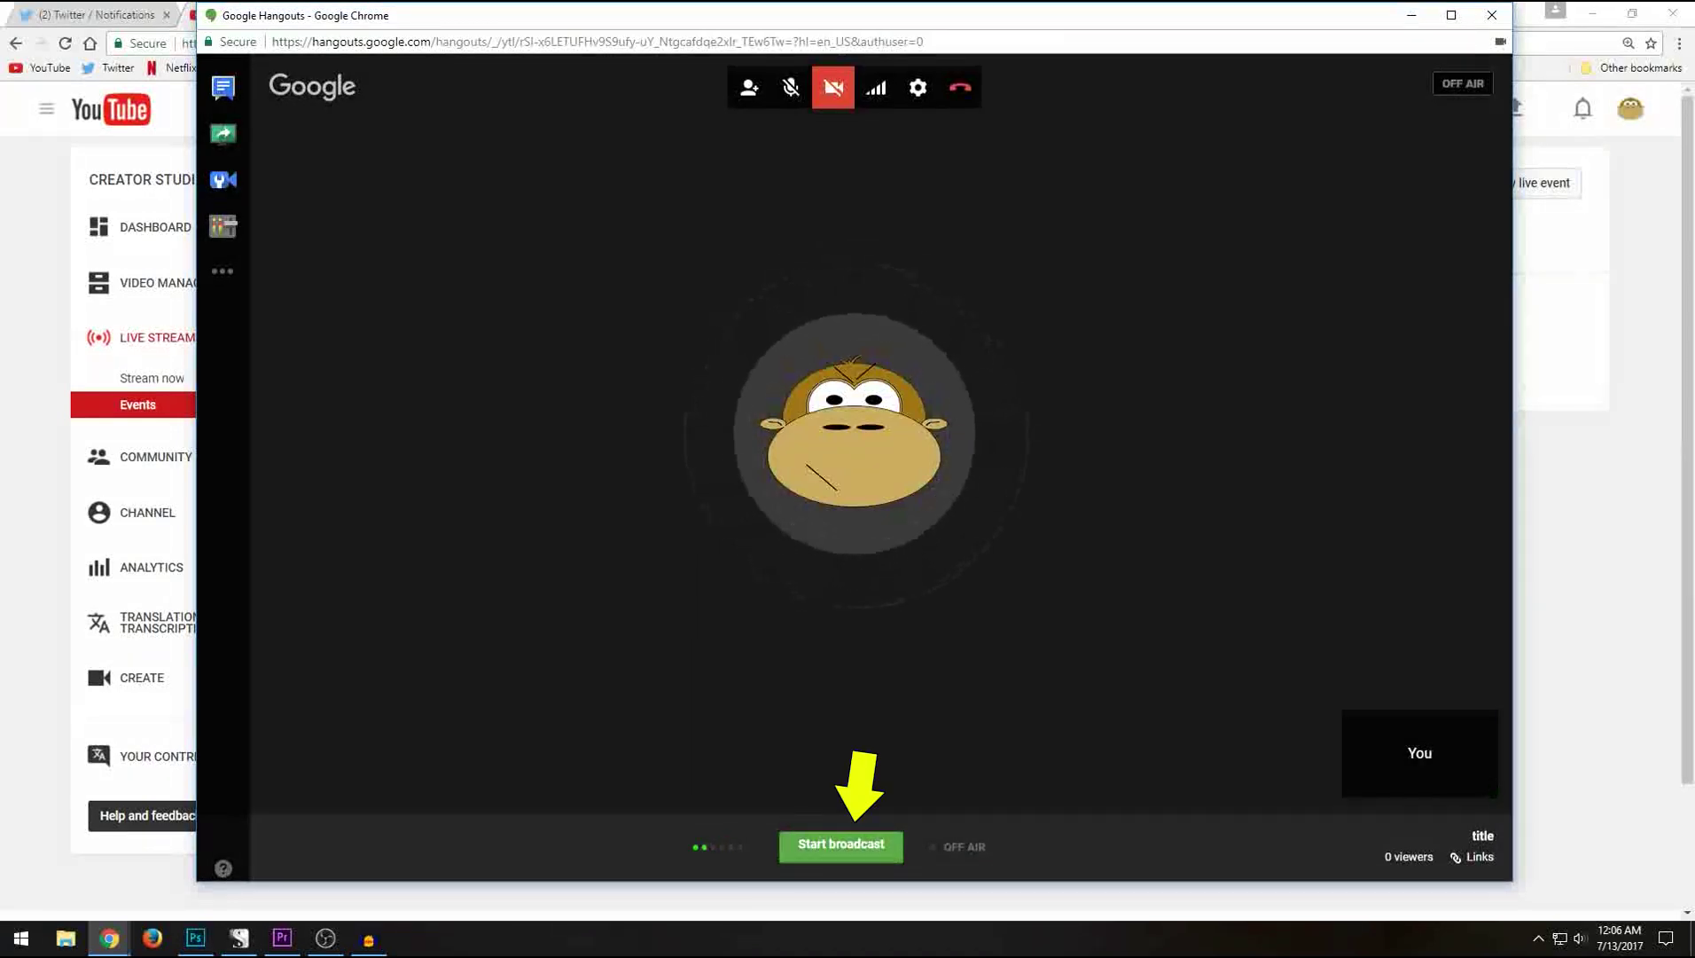
pyautogui.click(841, 844)
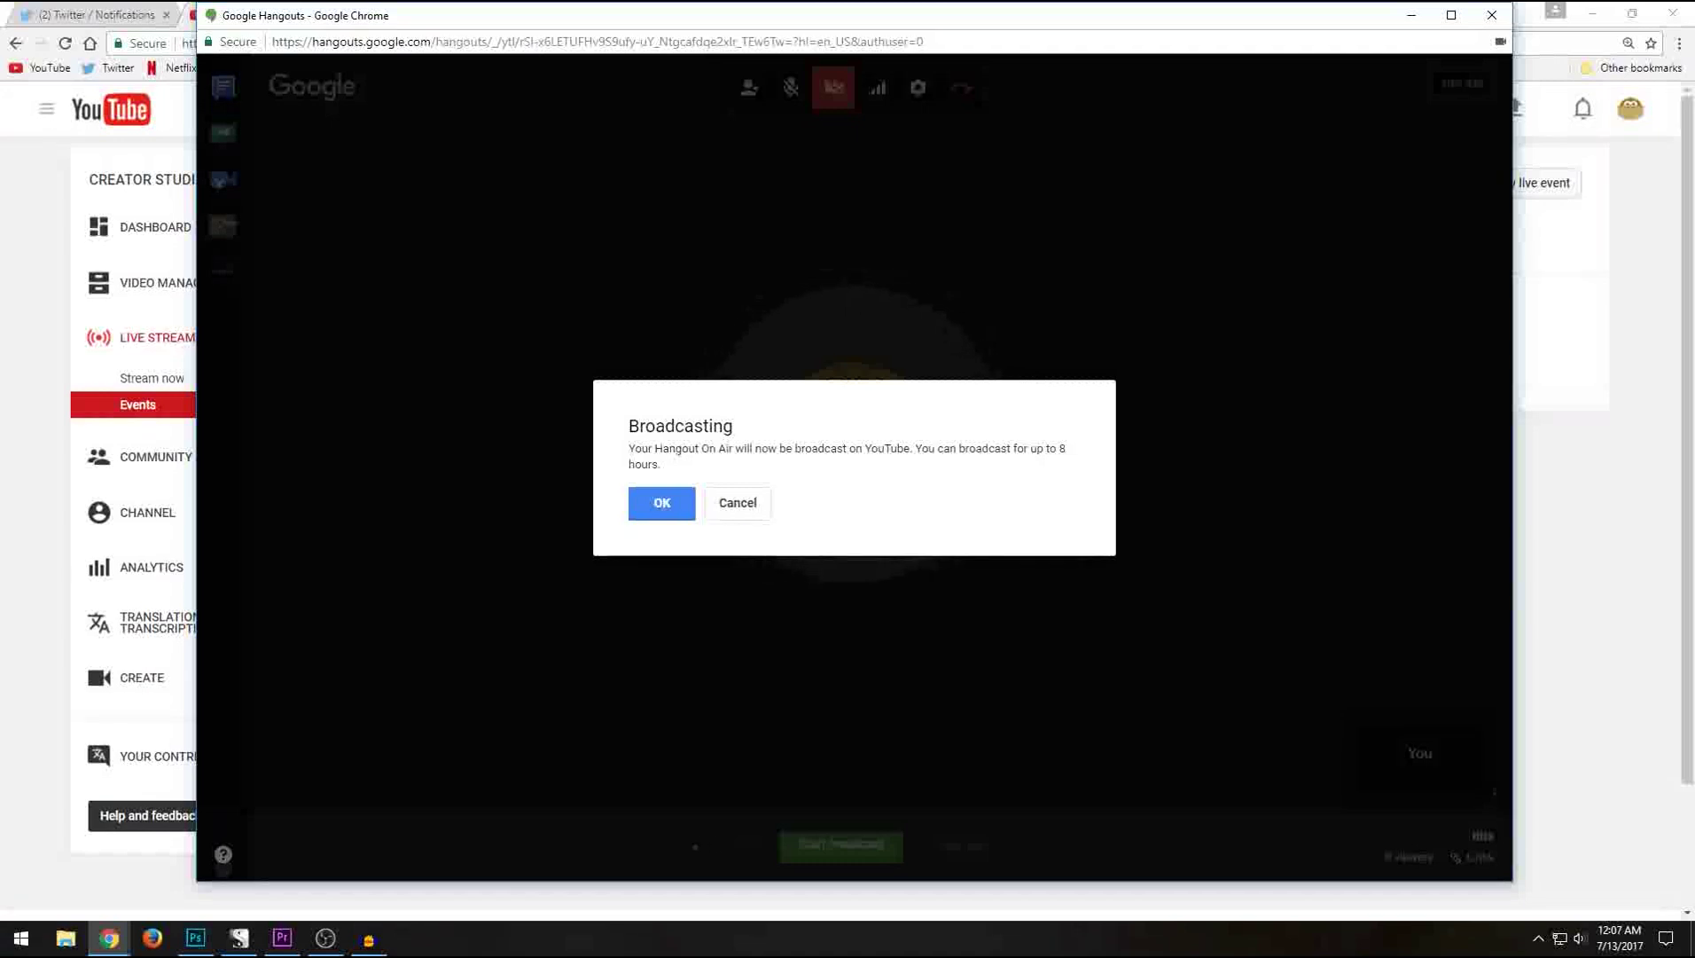
# Step: Confirm the Broadcasting notice to stream the Hangout live on YouTube
pyautogui.click(662, 502)
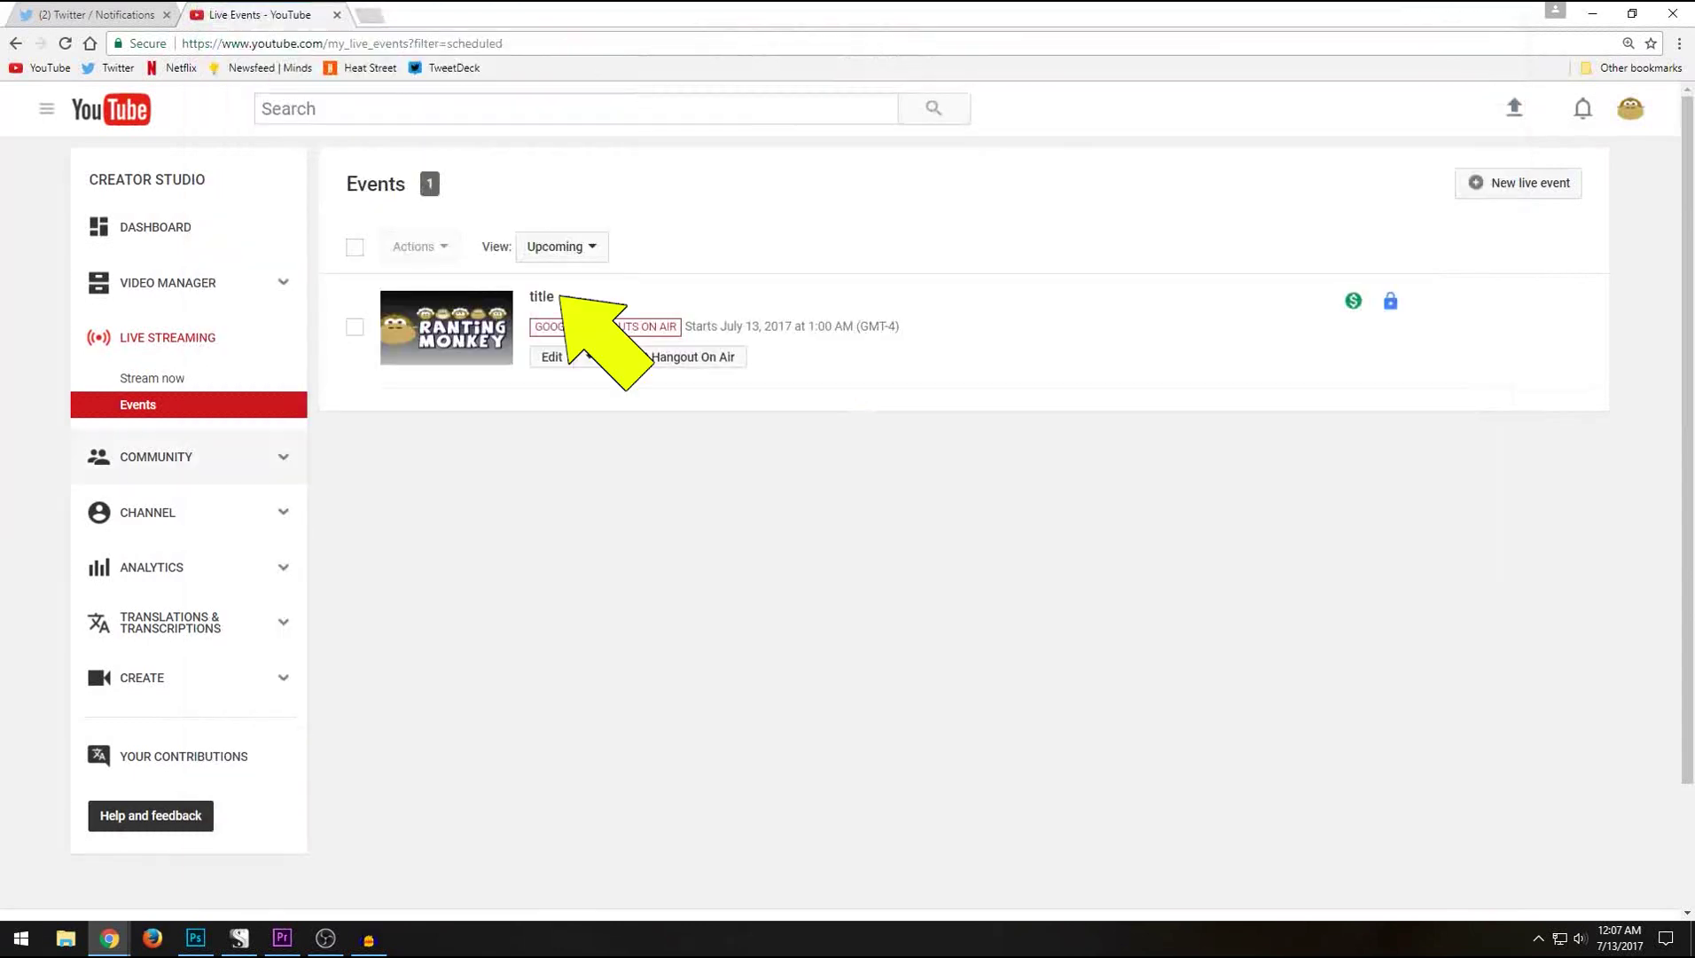
# Step: Open the live watch page for 'title', then leave the Hangout to end the broadcast
pyautogui.click(542, 296)
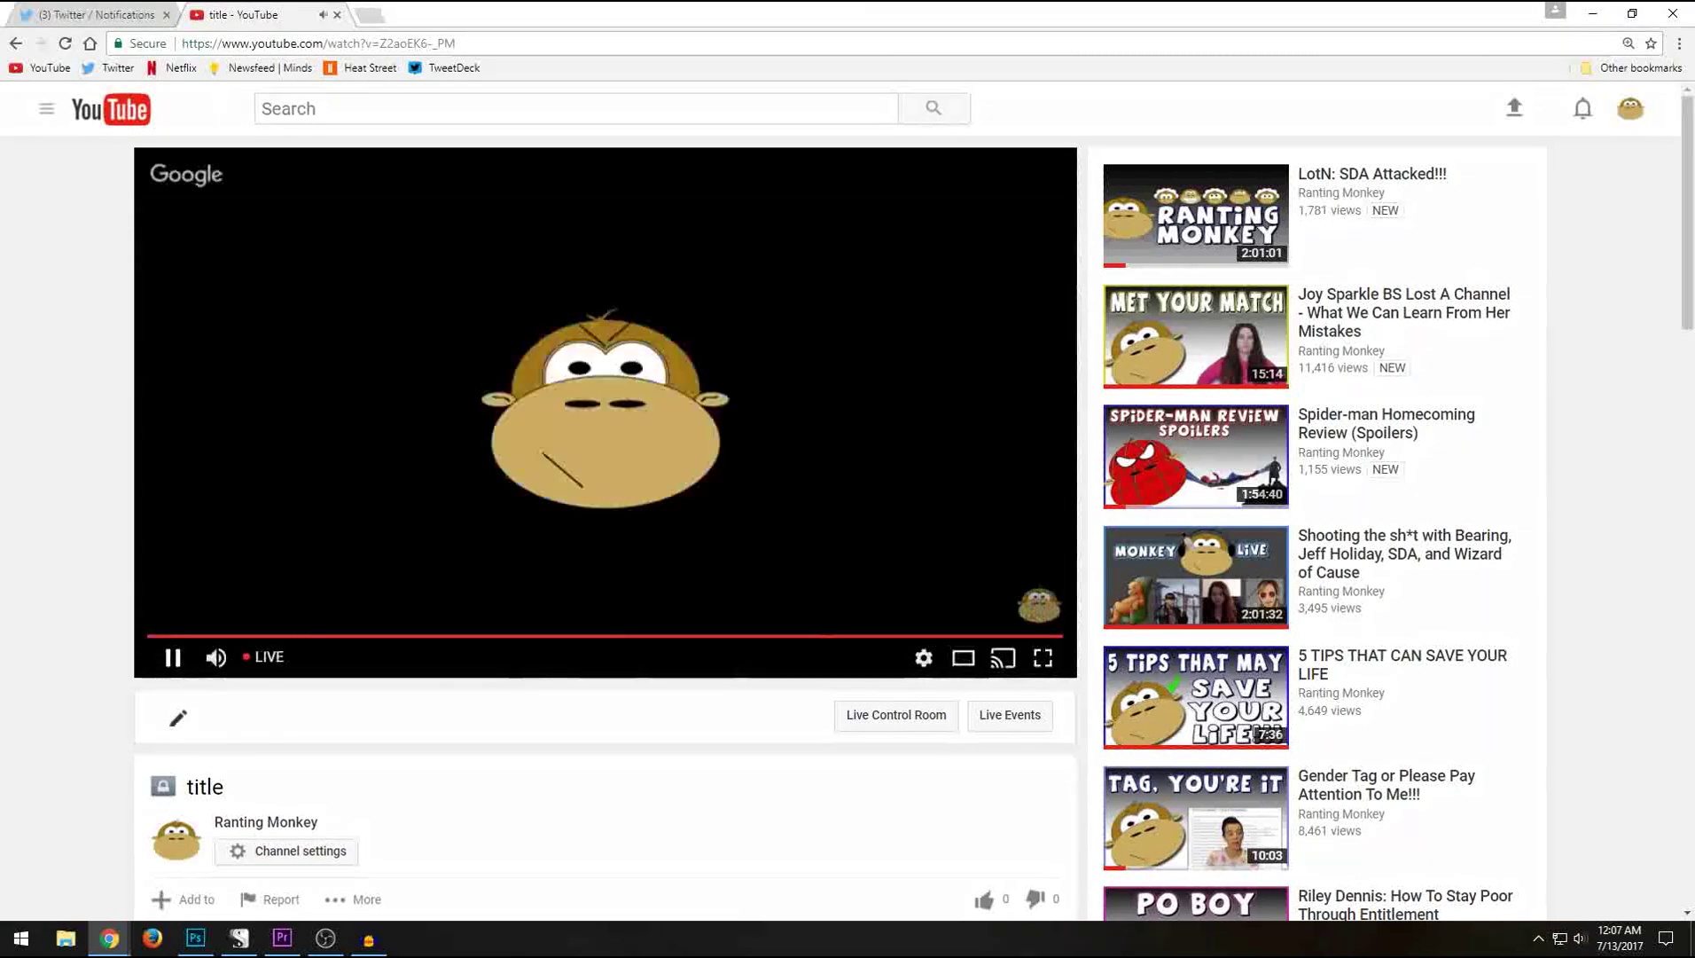
pyautogui.hotkey('alt', 'Tab')
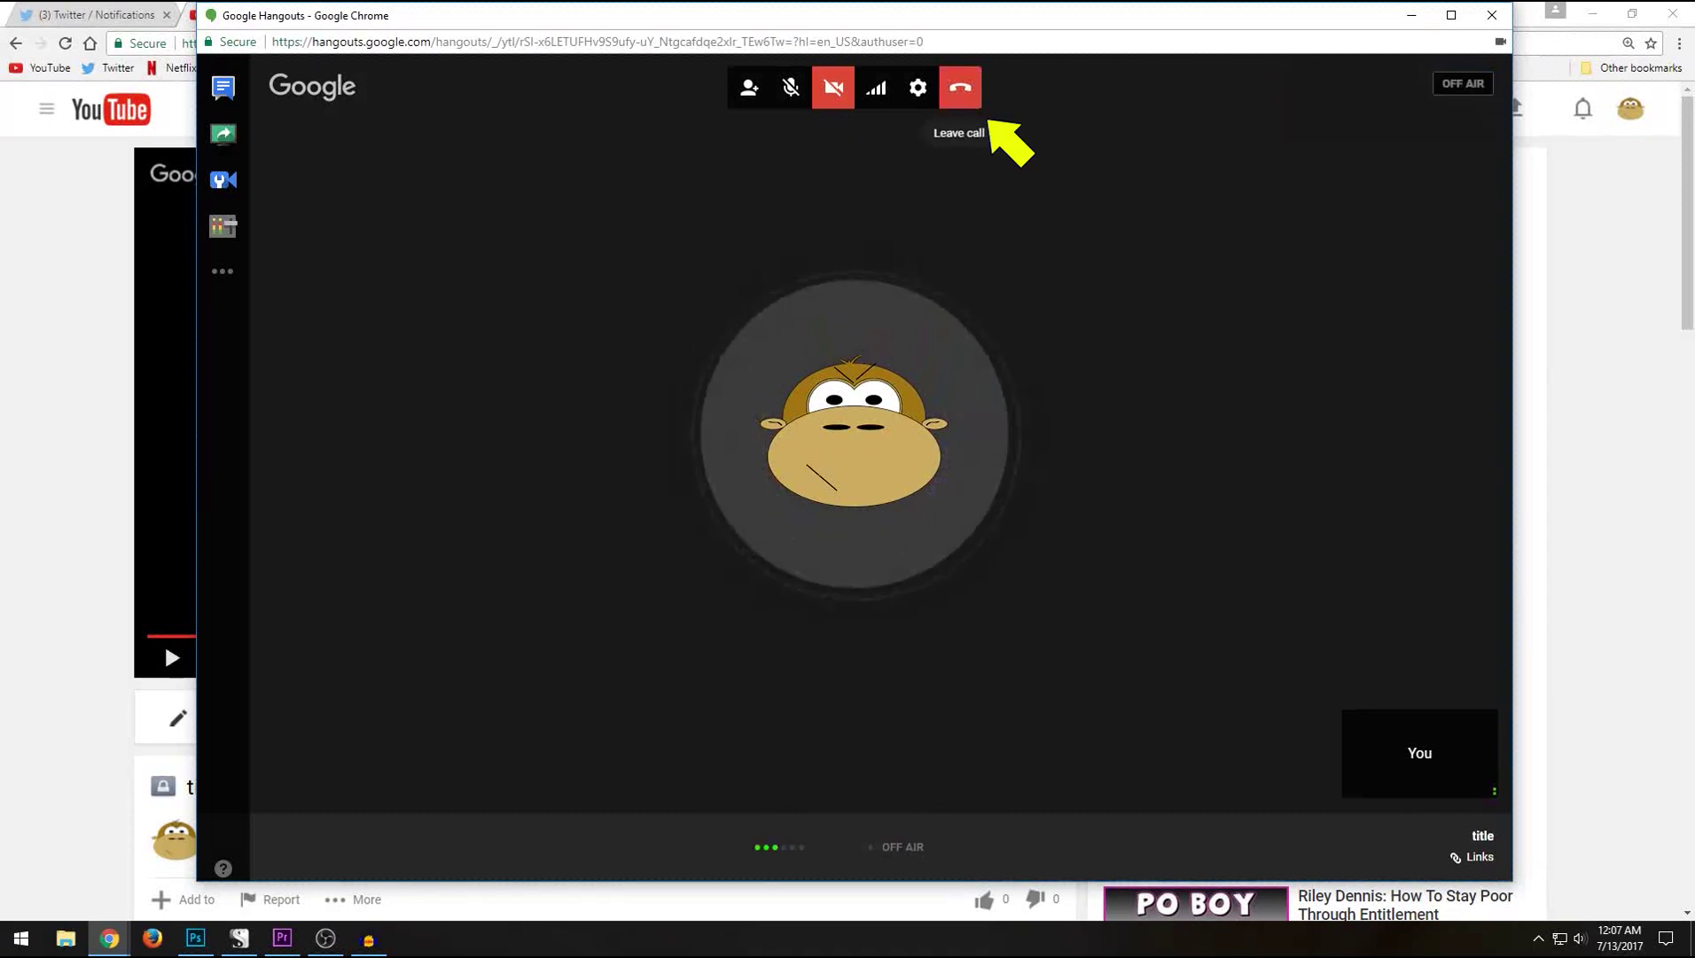
pyautogui.click(961, 86)
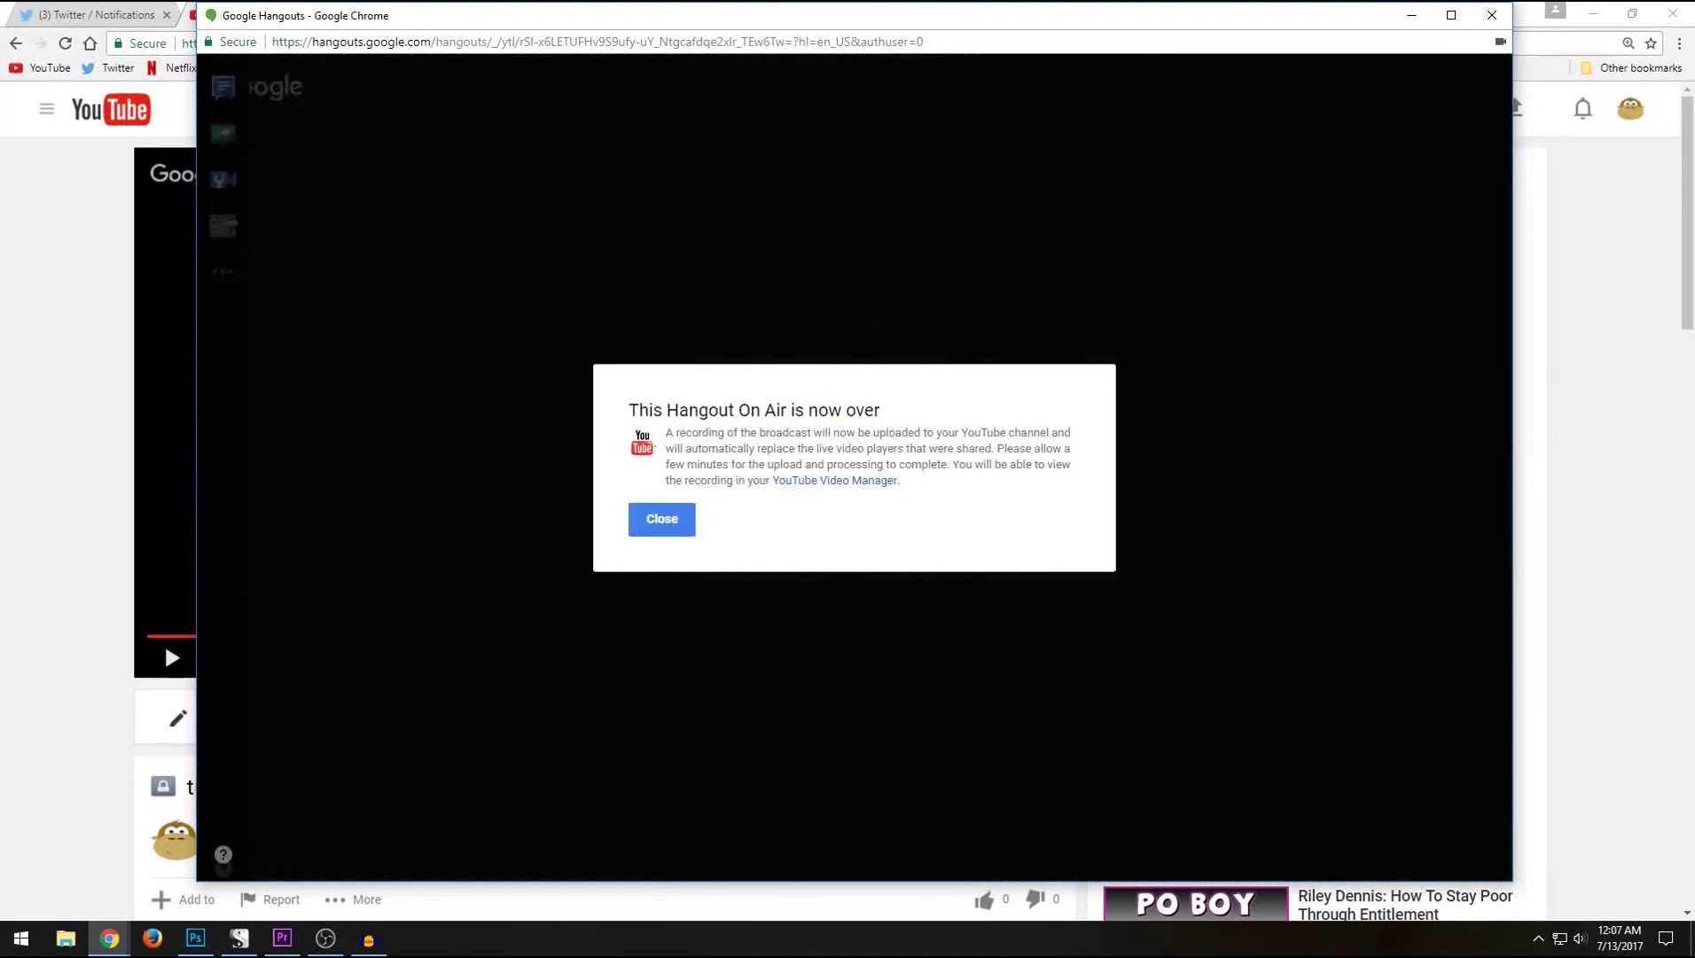
pyautogui.press('Return')
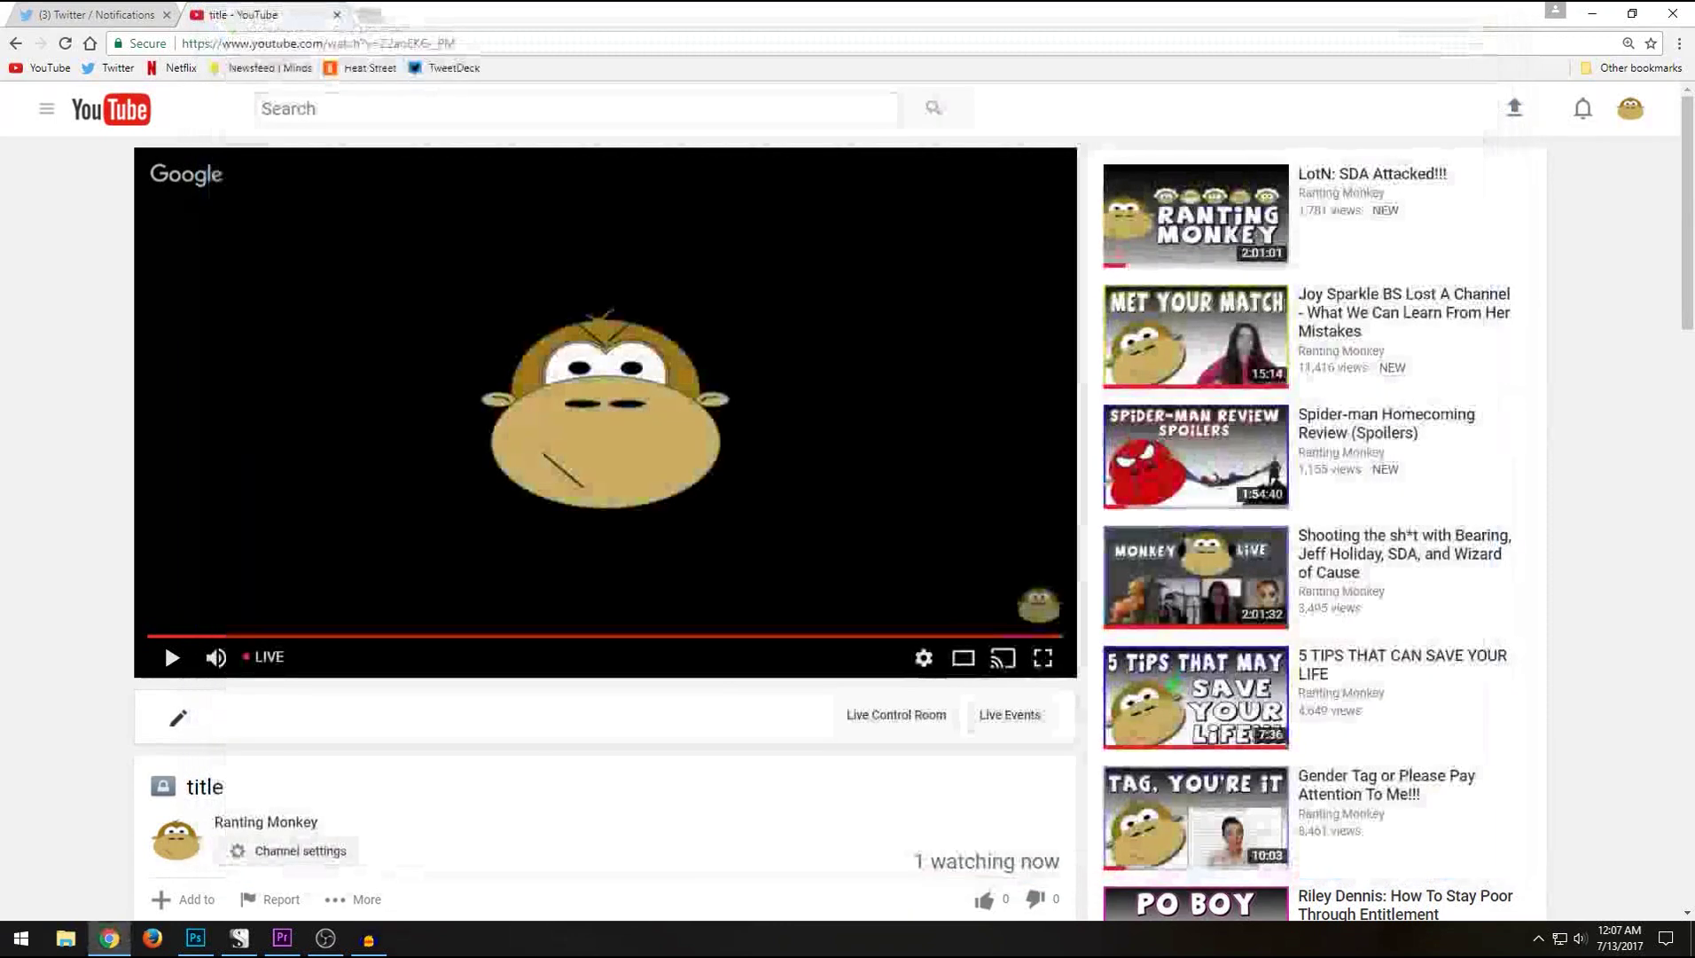